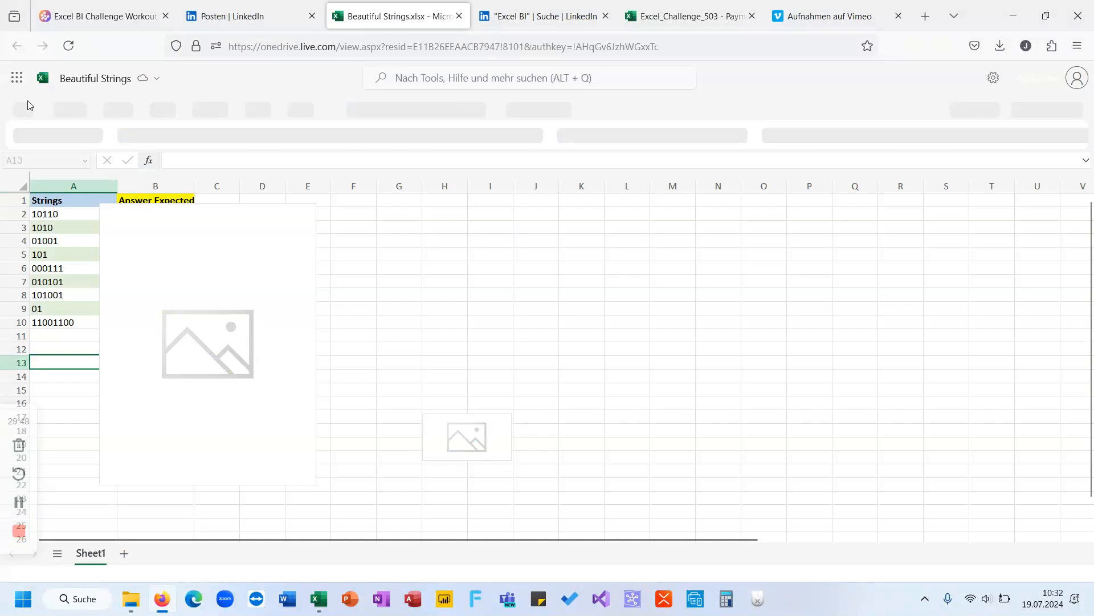
Step: Download a copy of the Beautiful Strings workbook and open it in desktop Excel
{"action": "left_click", "coordinate": [27, 107]}
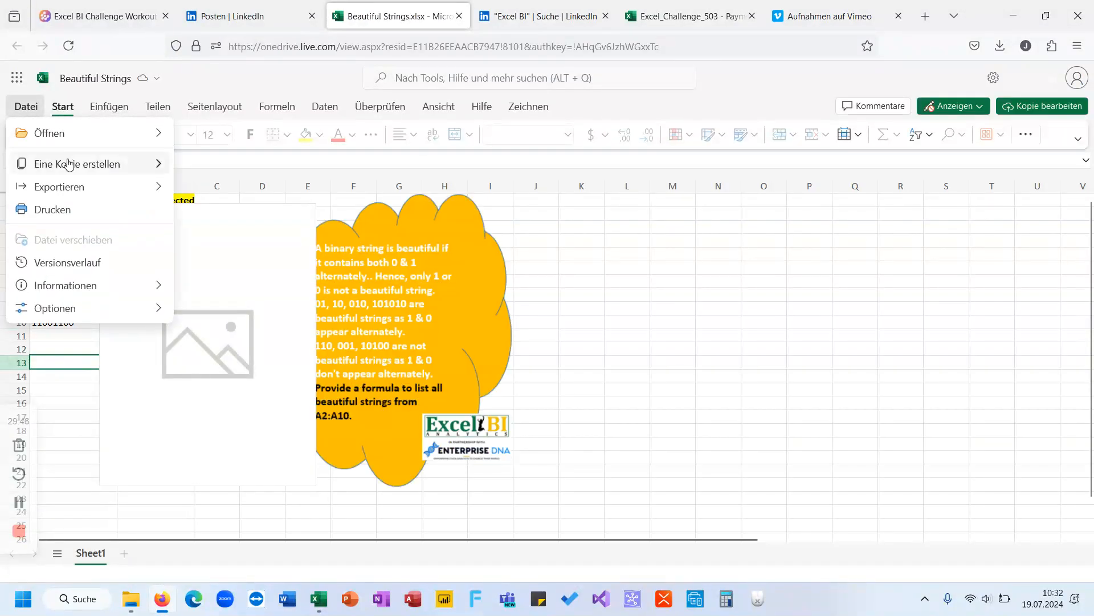
{"action": "mouse_move", "coordinate": [75, 165]}
{"action": "left_click", "coordinate": [212, 190]}
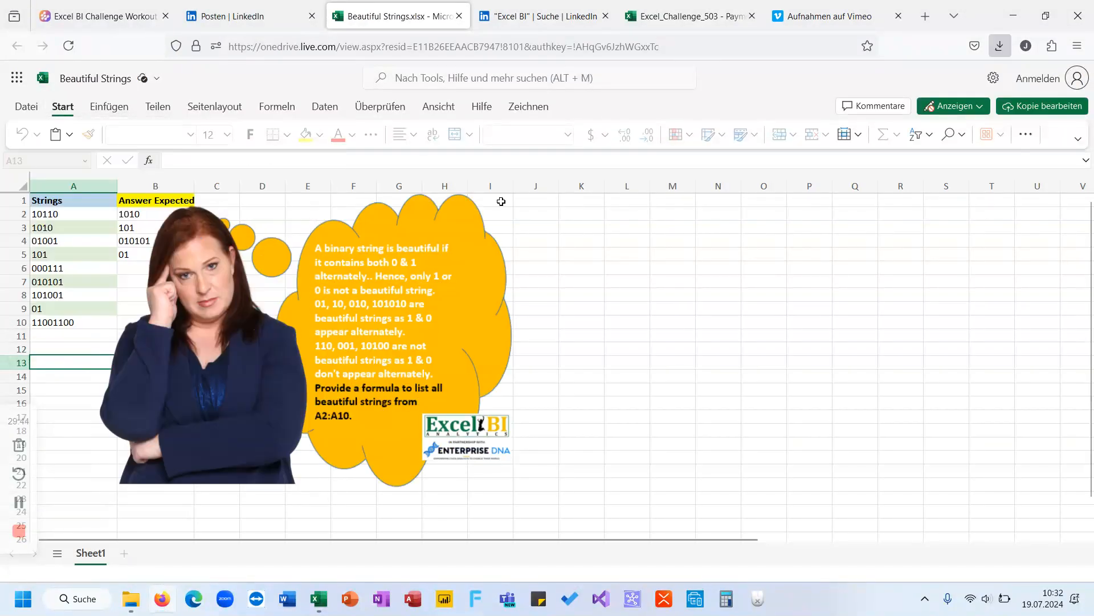
{"action": "left_click", "coordinate": [790, 85]}
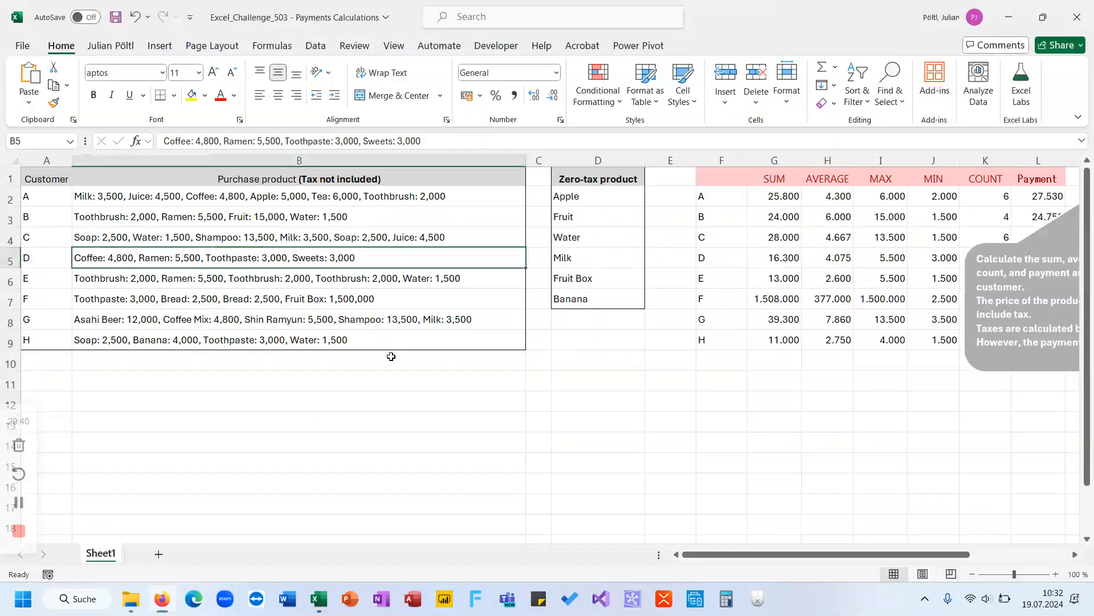
{"action": "left_click", "coordinate": [515, 383]}
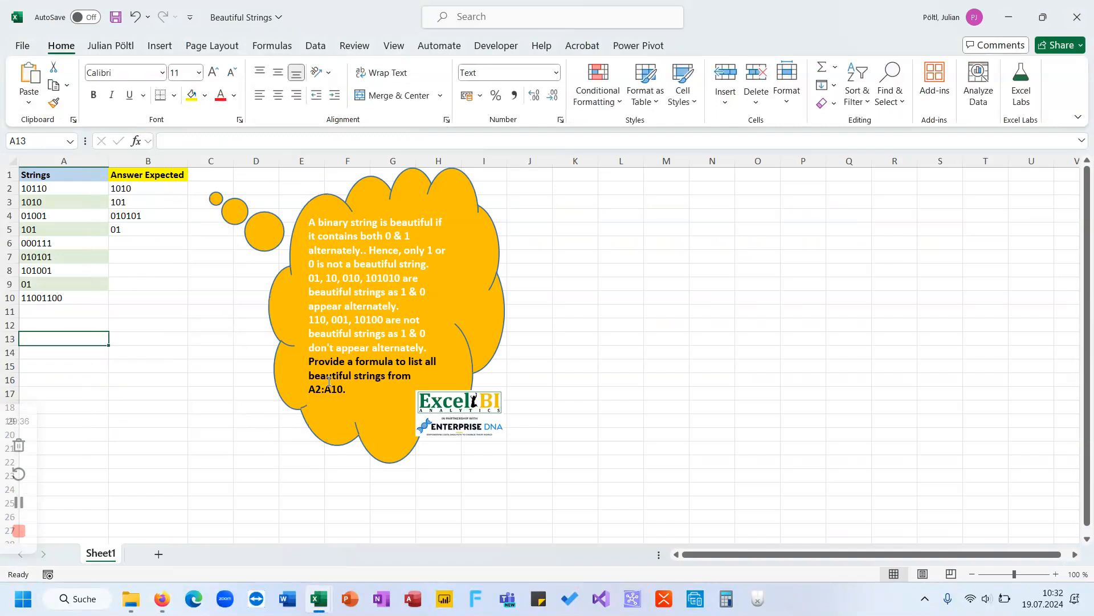
Step: Move the thought-bubble shape with the task text away from the data, to about columns K to Q
{"action": "left_click_drag", "start_coordinate": [481, 299], "coordinate": [823, 323]}
{"action": "left_click", "coordinate": [569, 368]}
{"action": "left_click_drag", "start_coordinate": [485, 351], "coordinate": [801, 354]}
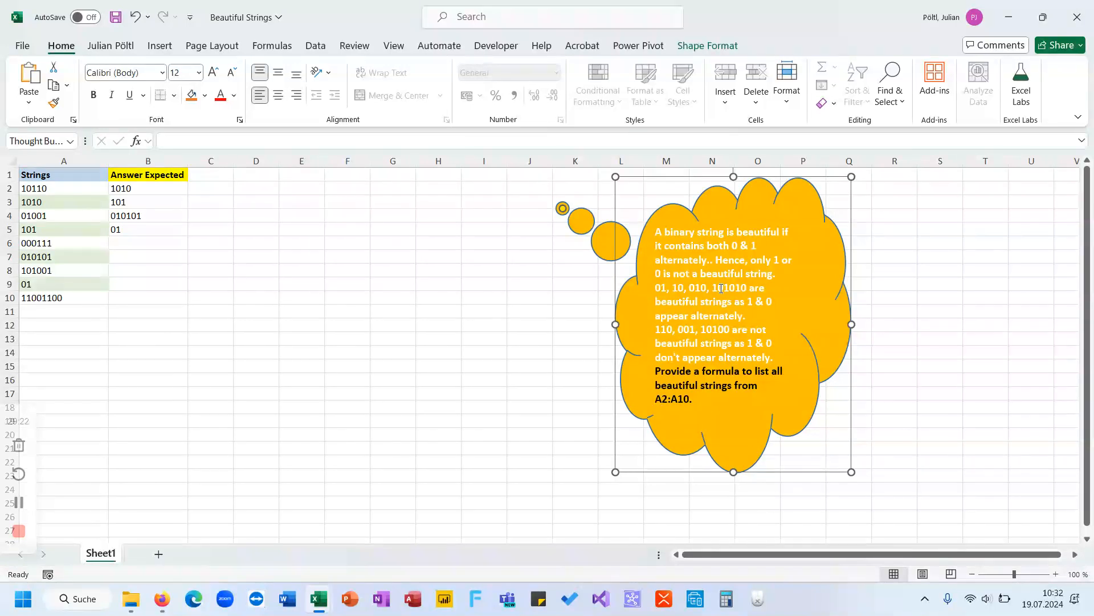
{"action": "left_click_drag", "start_coordinate": [90, 297], "coordinate": [81, 186]}
{"action": "left_click", "coordinate": [217, 188]}
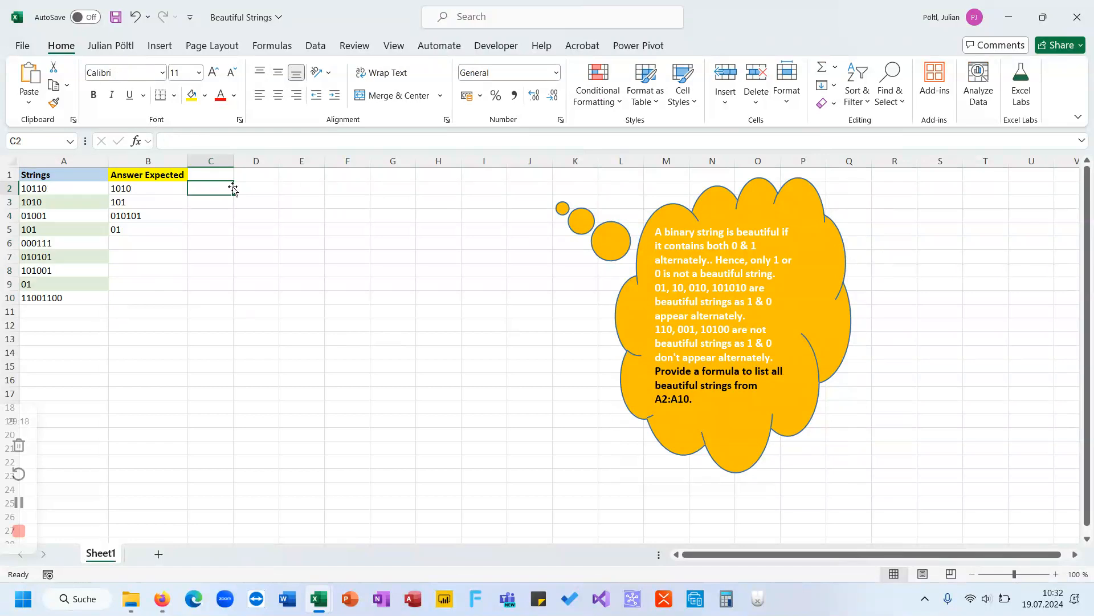
Step: Enter =LET(S;A2;MID(S;SEQUENCE(LEN(S));1)) in D2 to split the string in A2 into single characters
{"action": "left_click", "coordinate": [243, 187]}
{"action": "type", "text": "=Let(S;"}
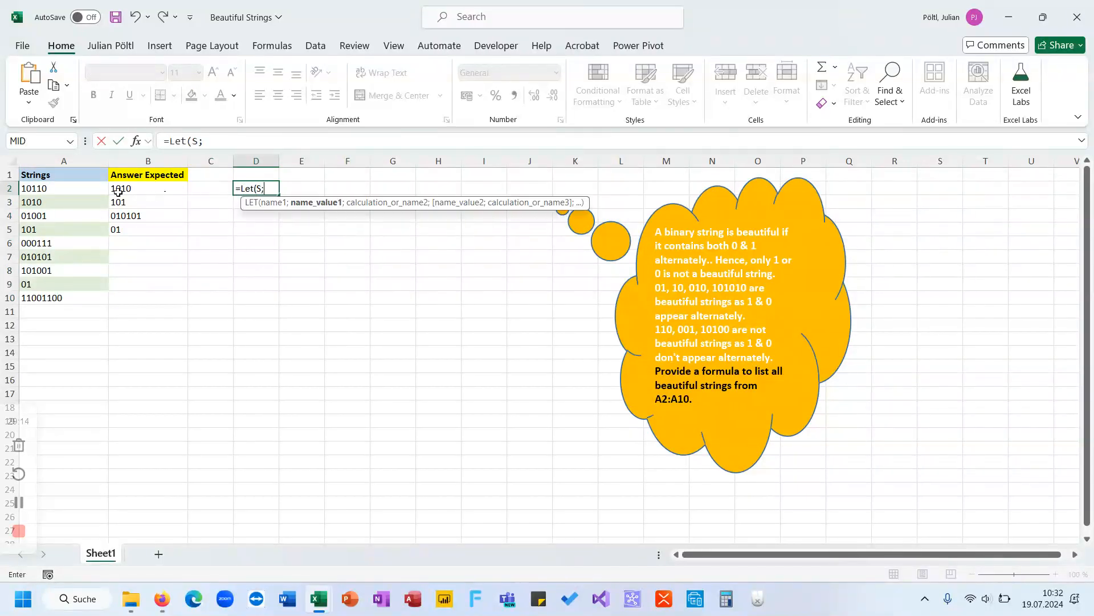
{"action": "left_click", "coordinate": [83, 187]}
{"action": "type", "text": ";Mid("}
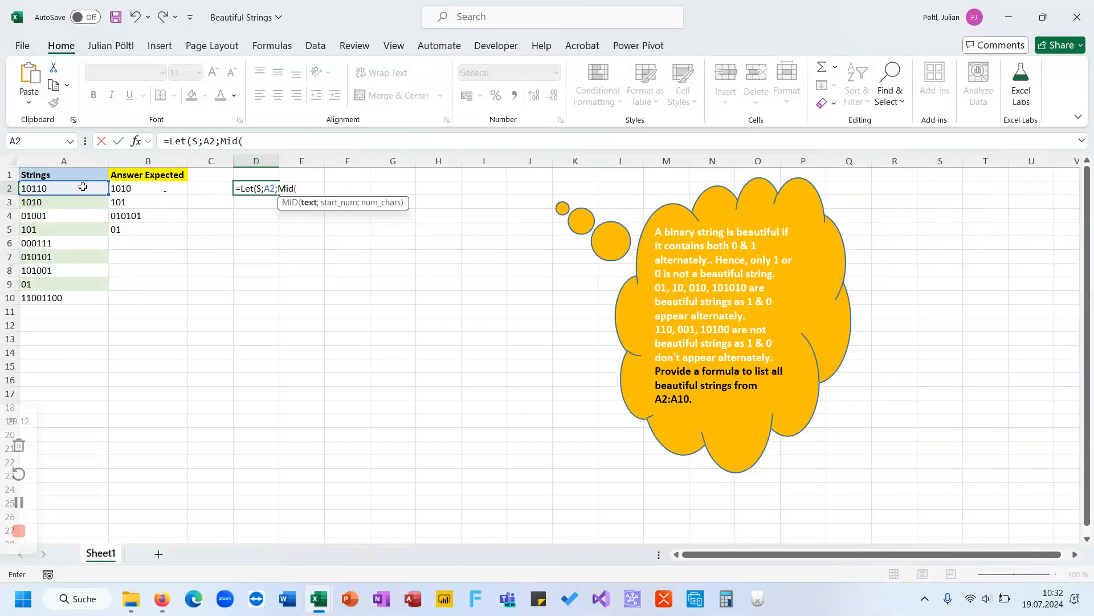
{"action": "type", "text": "S;"}
{"action": "type", "text": "se"}
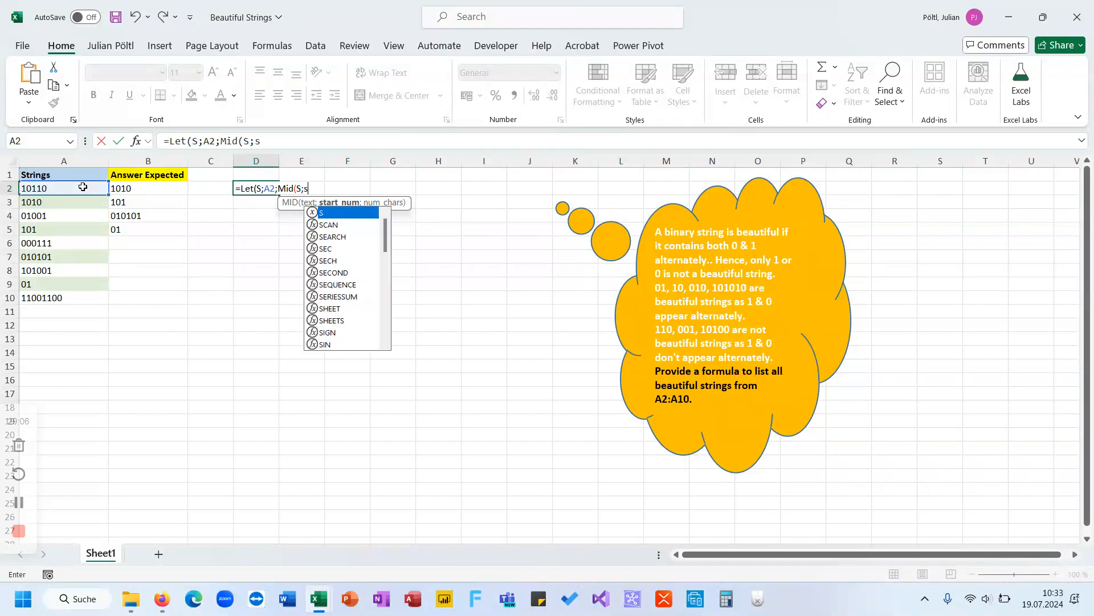
{"action": "key", "text": "Down"}
{"action": "key", "text": "Down"}
{"action": "key", "text": "Down"}
{"action": "key", "text": "Down"}
{"action": "key", "text": "Down"}
{"action": "key", "text": "Up"}
{"action": "key", "text": "Tab"}
{"action": "type", "text": "len("}
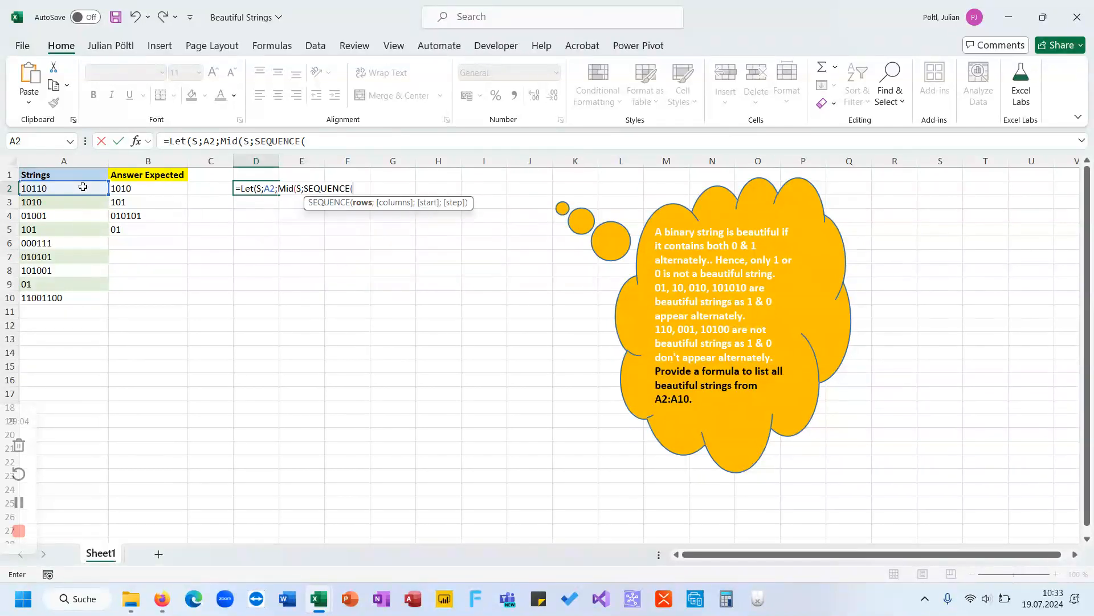
{"action": "type", "text": "S));1)"}
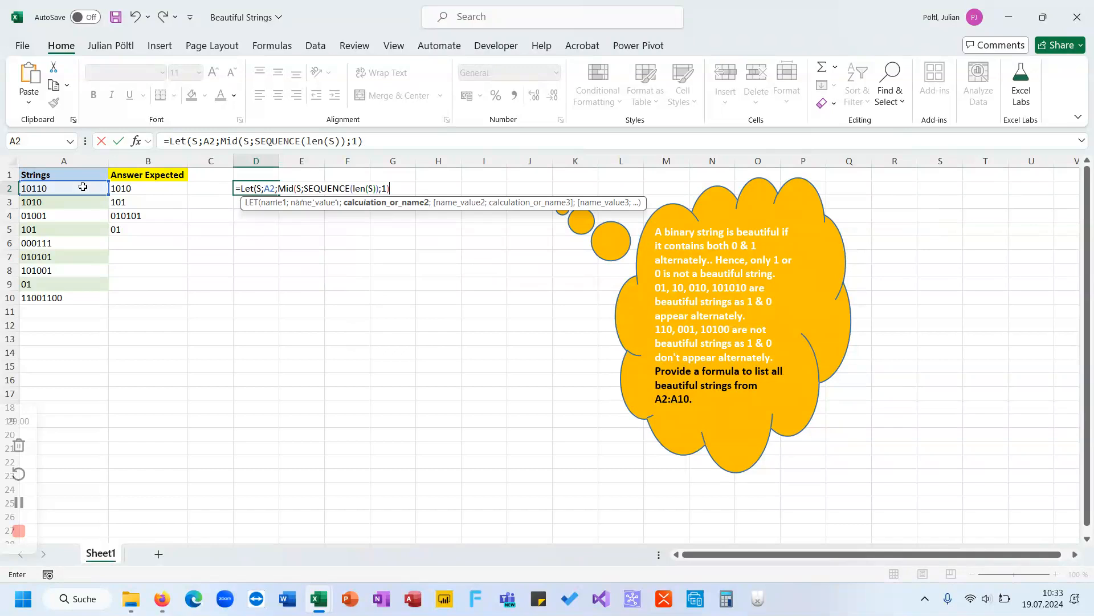
{"action": "type", "text": ")"}
{"action": "key", "text": "ctrl+Return"}
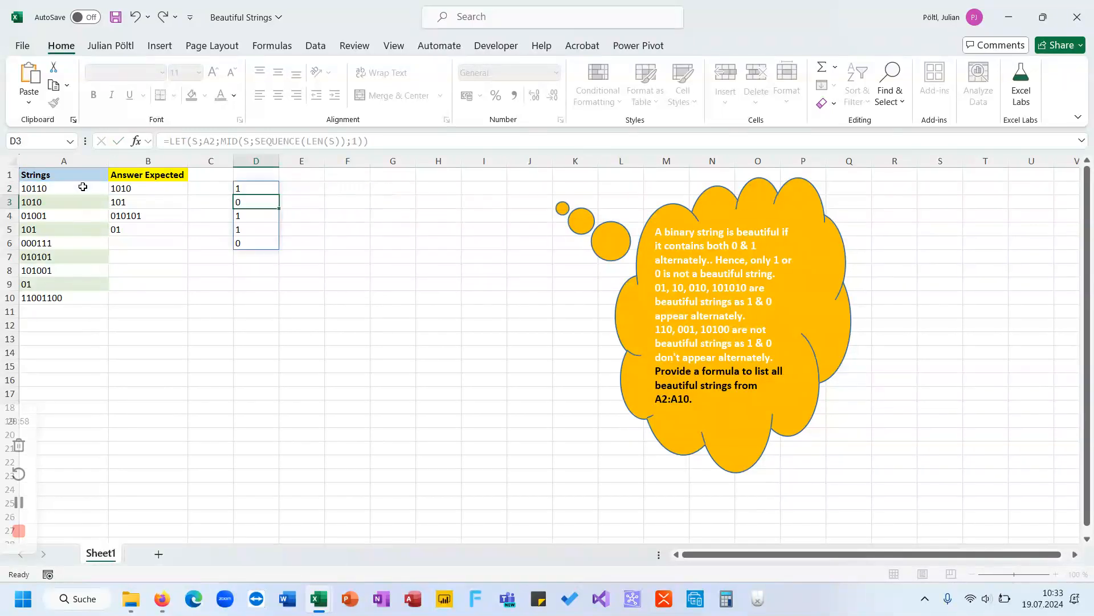
Step: Name the MID expression SP inside the D2 LET formula and open a new argument after it
{"action": "left_click", "coordinate": [220, 142]}
{"action": "type", "text": "SP;"}
{"action": "left_click", "coordinate": [440, 139]}
{"action": "key", "text": "BackSpace"}
{"action": "type", "text": ";"}
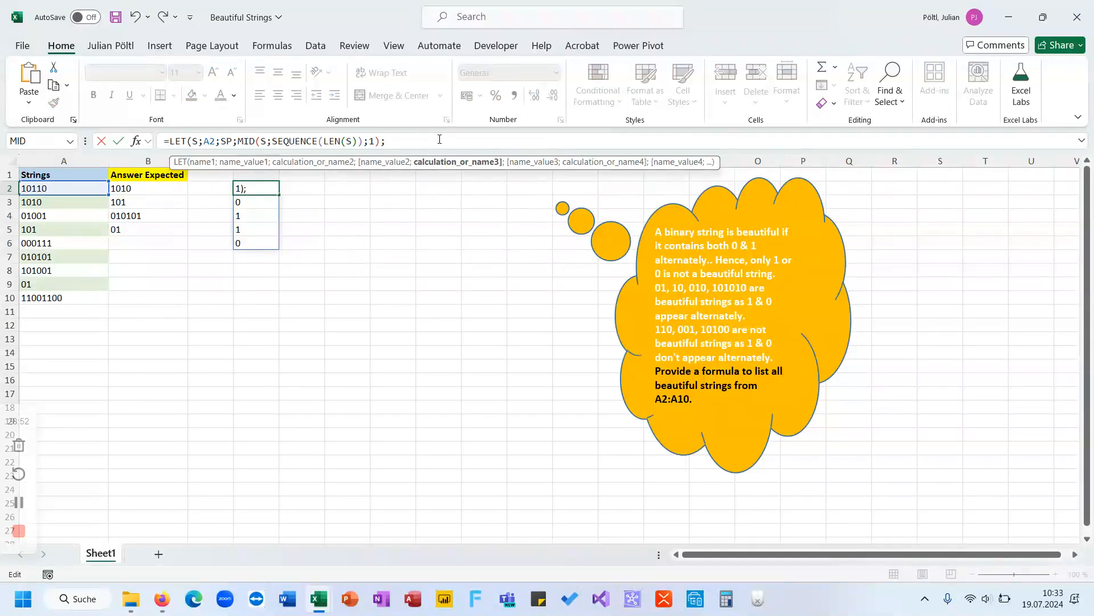
Step: Append If(Drop(SP;1)=SP) to the LET formula to compare each character with the following one
{"action": "type", "text": "If(Drop"}
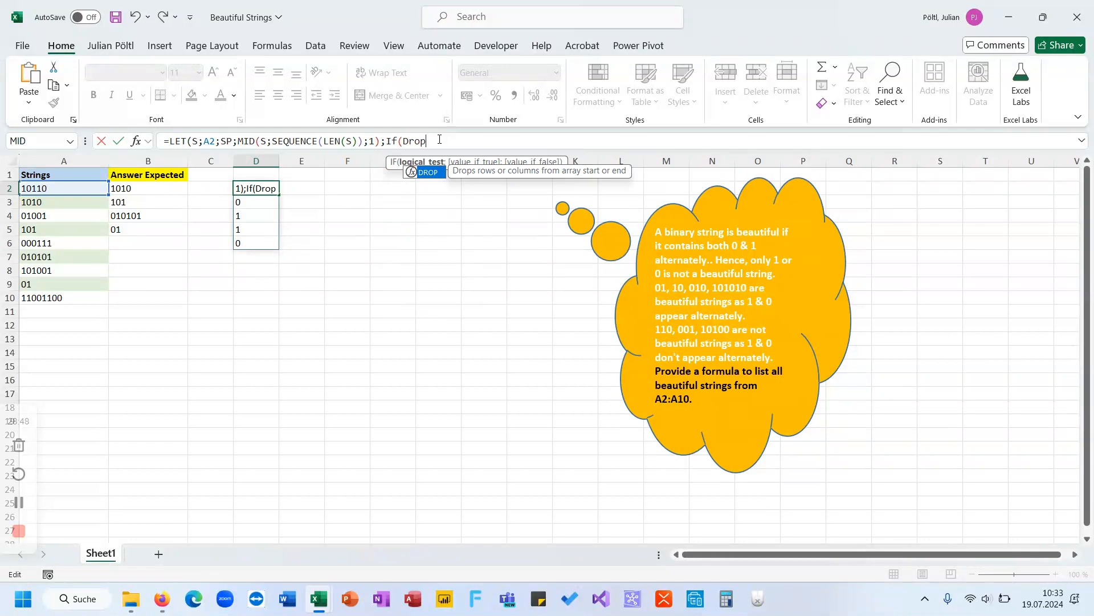
{"action": "type", "text": "(SP;"}
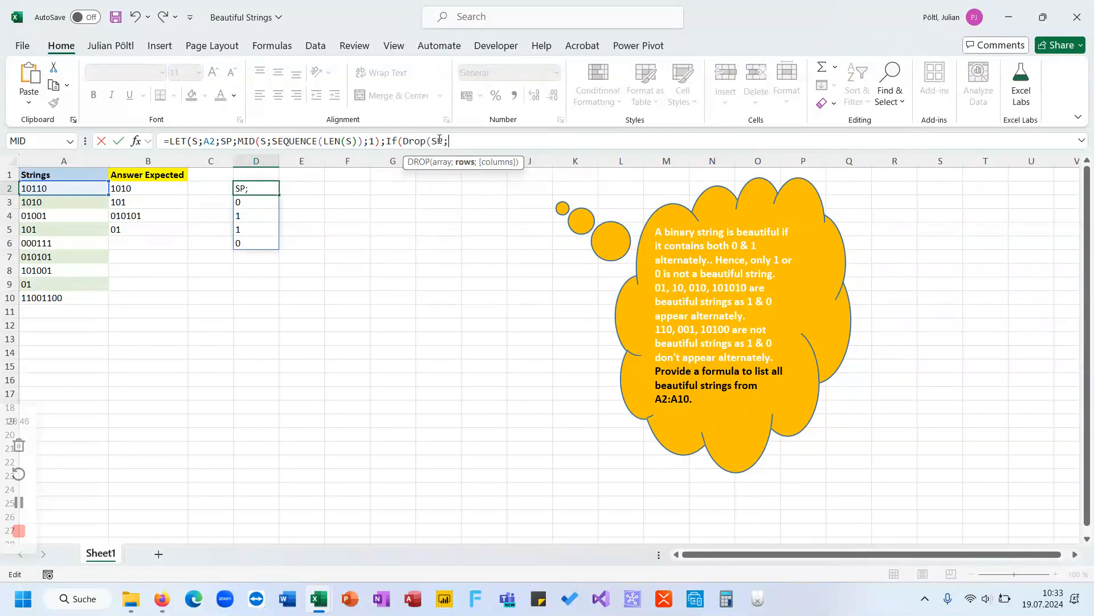
{"action": "type", "text": "1)"}
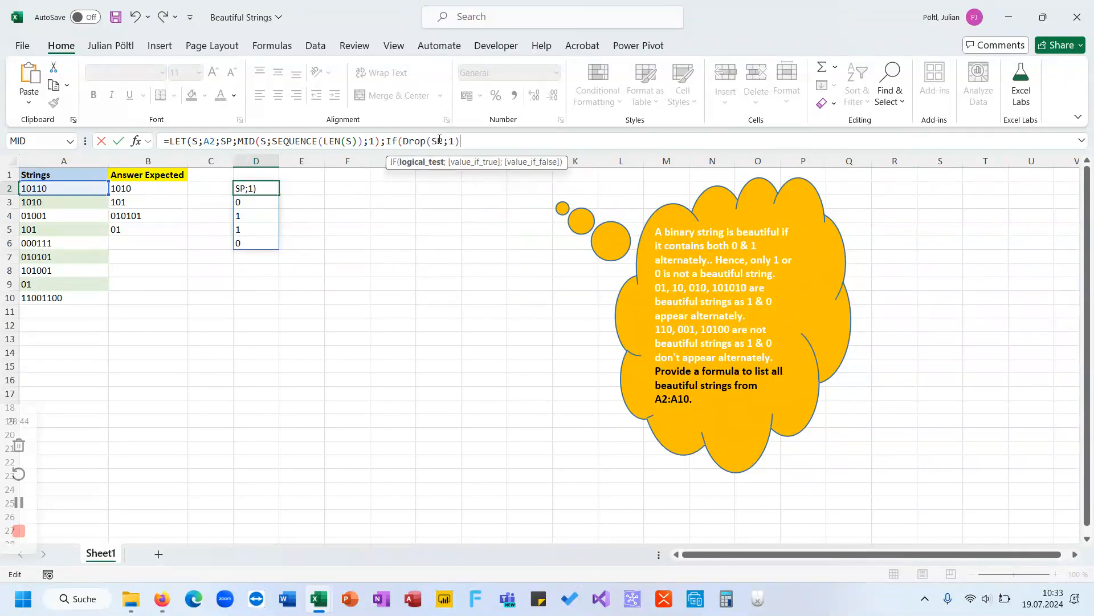
{"action": "key", "text": "BackSpace"}
{"action": "key", "text": "BackSpace"}
{"action": "type", "text": "=SP)"}
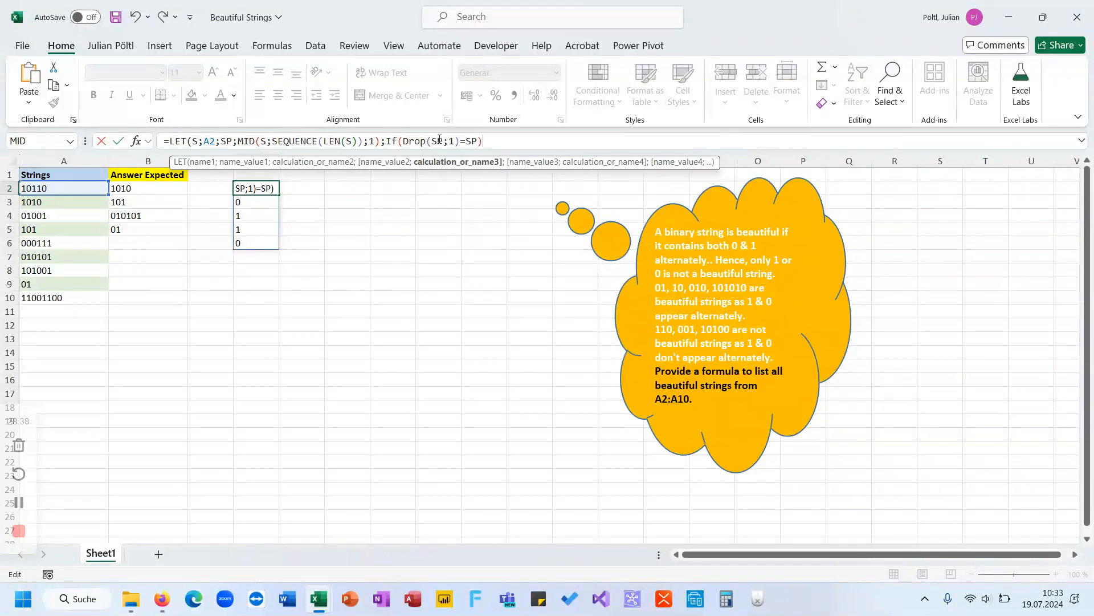
Step: Remove the If wrapper from the D2 formula and commit it with DROP(SP;1)=SP as the final calculation
{"action": "left_click", "coordinate": [406, 144]}
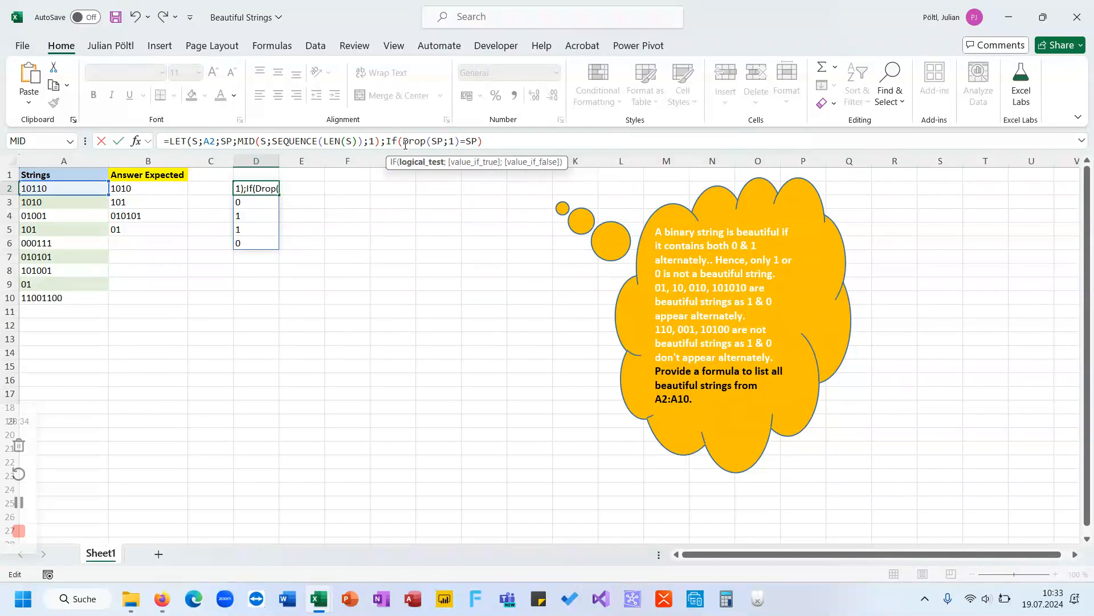
{"action": "type", "text": "Drop"}
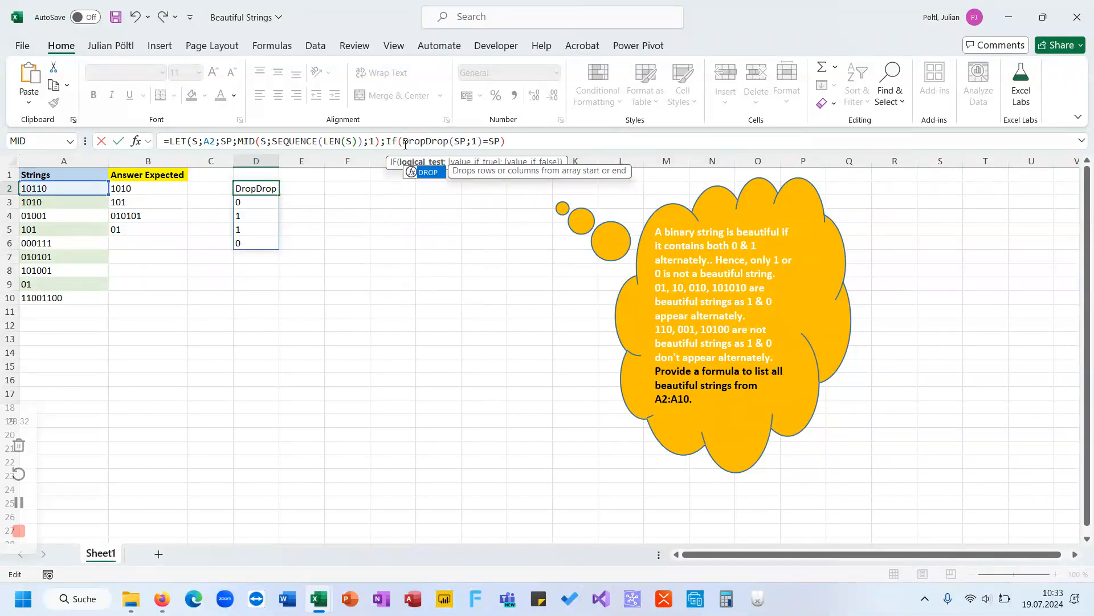
{"action": "left_click_drag", "start_coordinate": [426, 140], "coordinate": [387, 142]}
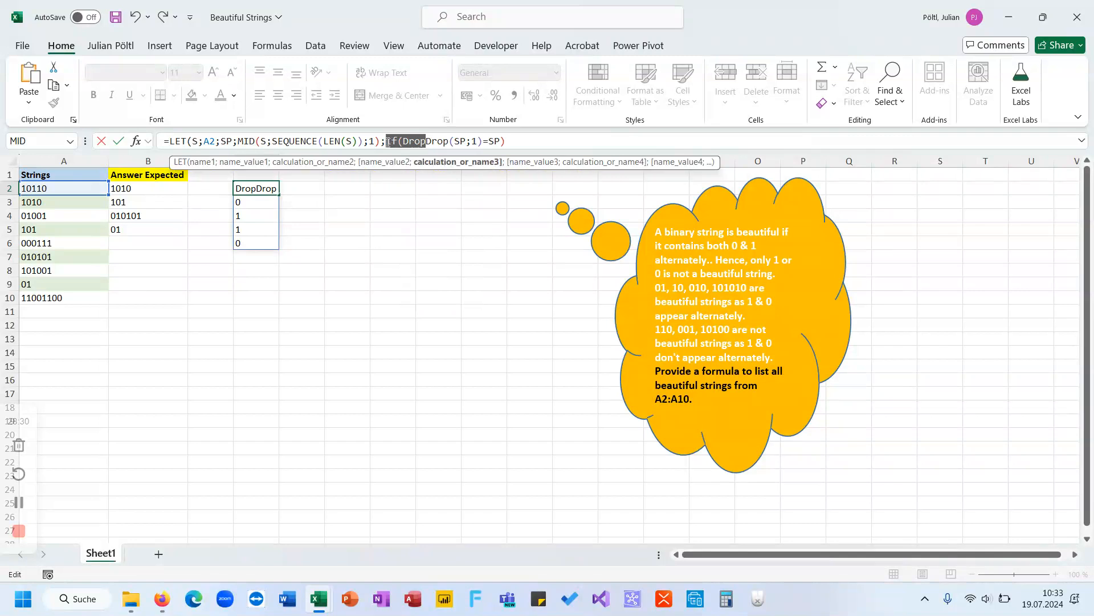
{"action": "key", "text": "BackSpace"}
{"action": "left_click", "coordinate": [485, 143]}
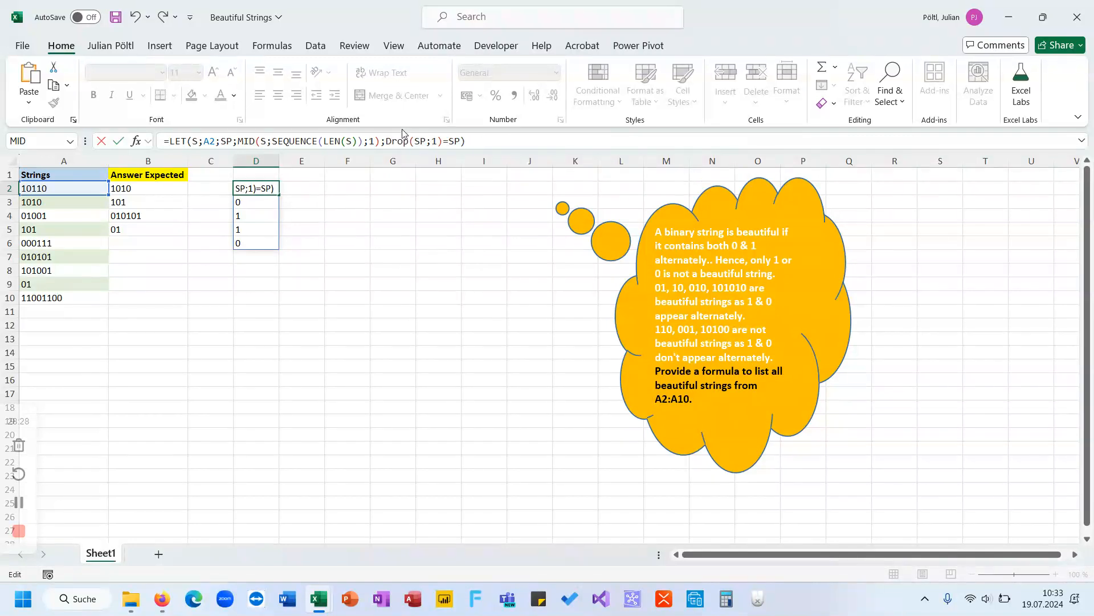
{"action": "left_click", "coordinate": [387, 142]}
{"action": "type", "text": "("}
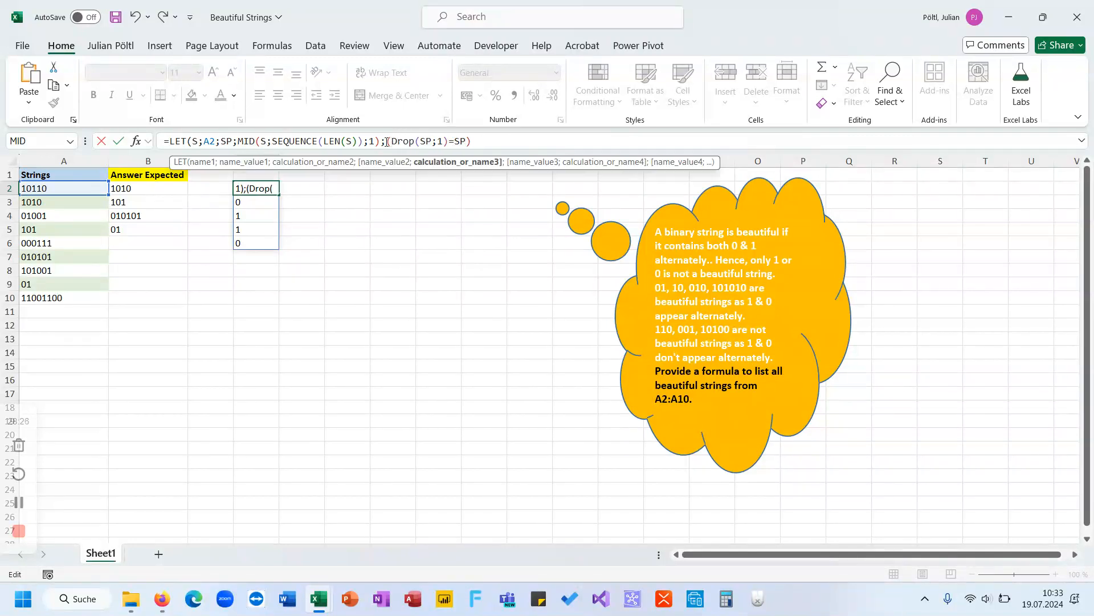
{"action": "left_click", "coordinate": [494, 139]}
{"action": "key", "text": "ctrl+Return"}
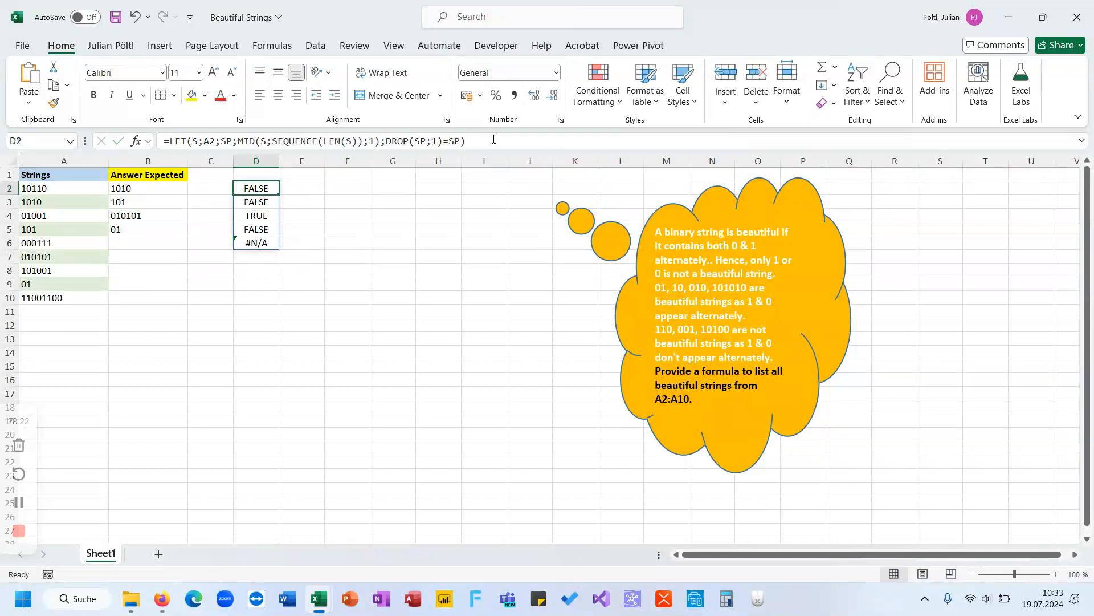
Step: Wrap the comparison in an outer DROP with -1 rows, giving DROP(DROP(SP;1)=SP;-1)
{"action": "left_click", "coordinate": [388, 142]}
{"action": "type", "text": "drop("}
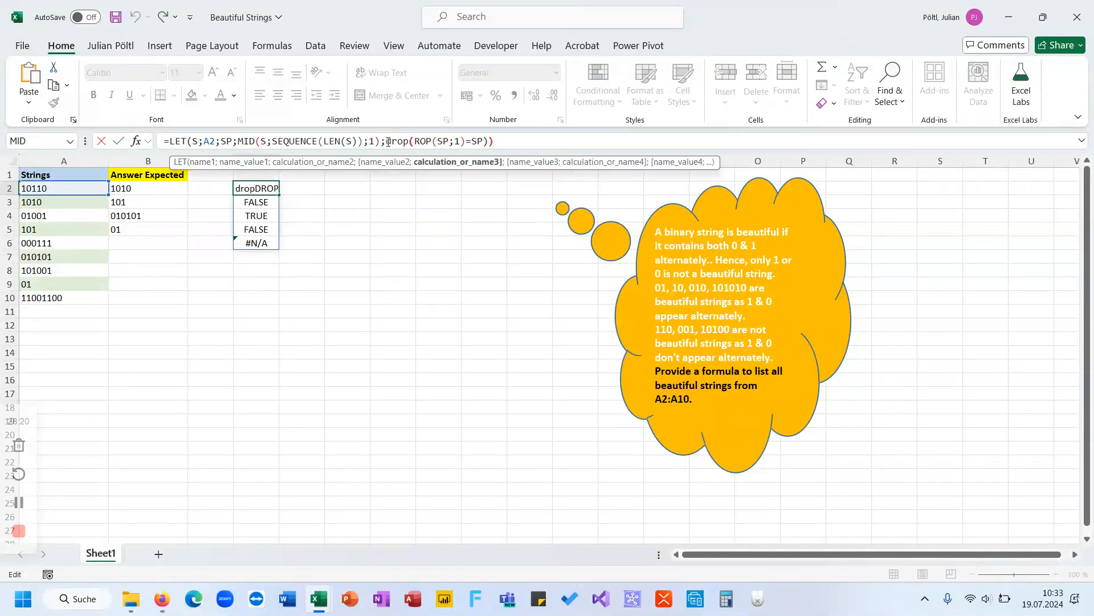
{"action": "left_click", "coordinate": [503, 142]}
{"action": "key", "text": "BackSpace"}
{"action": "type", "text": ";-1))"}
{"action": "key", "text": "ctrl+Return"}
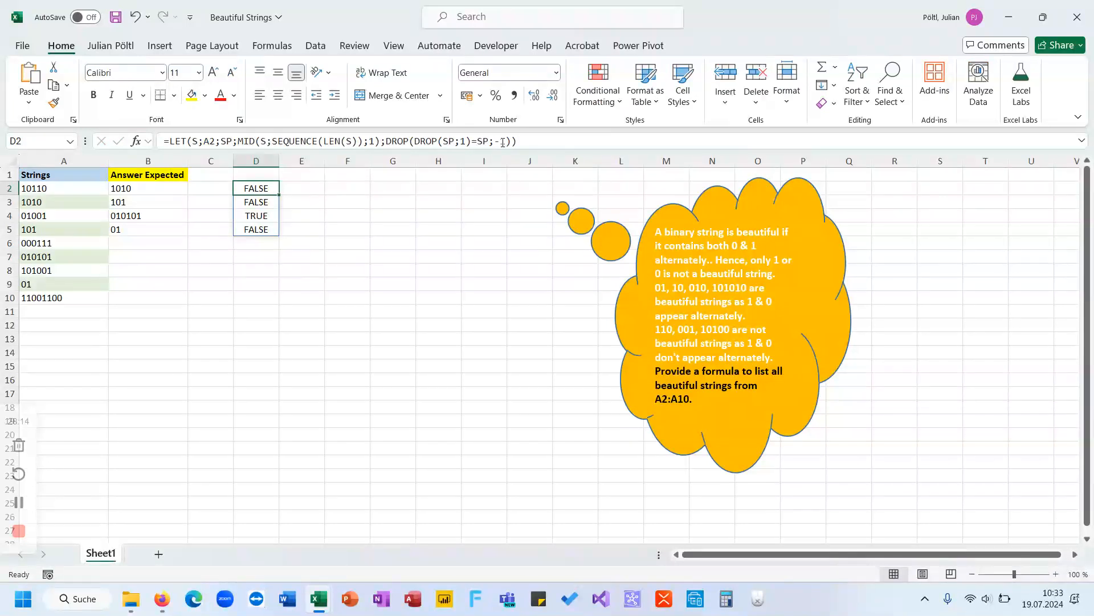
Step: Add up the comparison results in D2 by wrapping the outer DROP in SUM with a double negation
{"action": "left_click", "coordinate": [388, 142]}
{"action": "type", "text": "sum(--"}
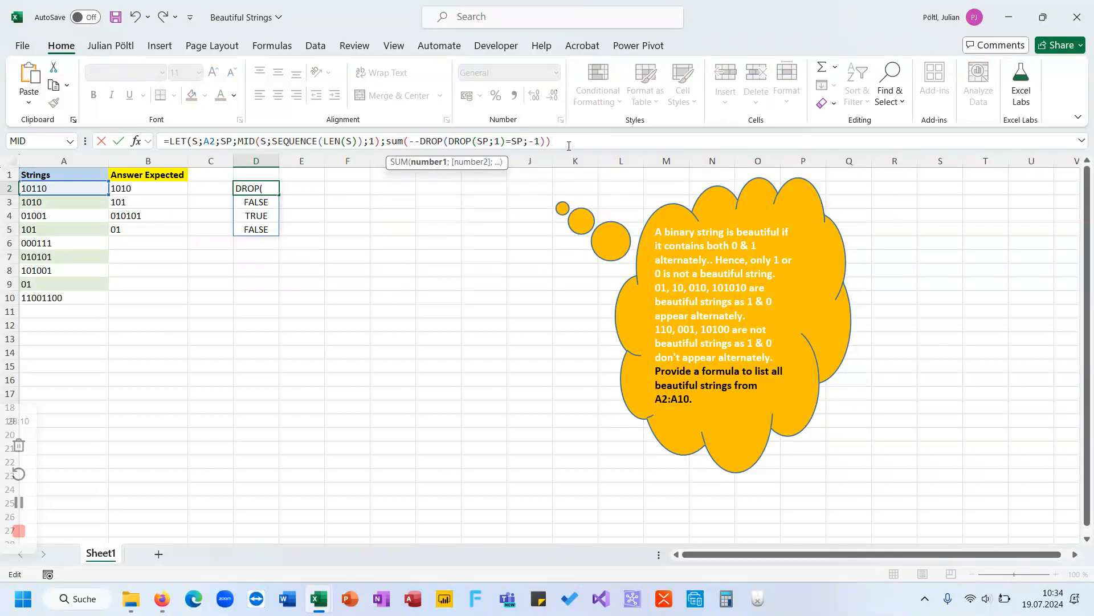
{"action": "type", "text": ")"}
{"action": "key", "text": "ctrl+Return"}
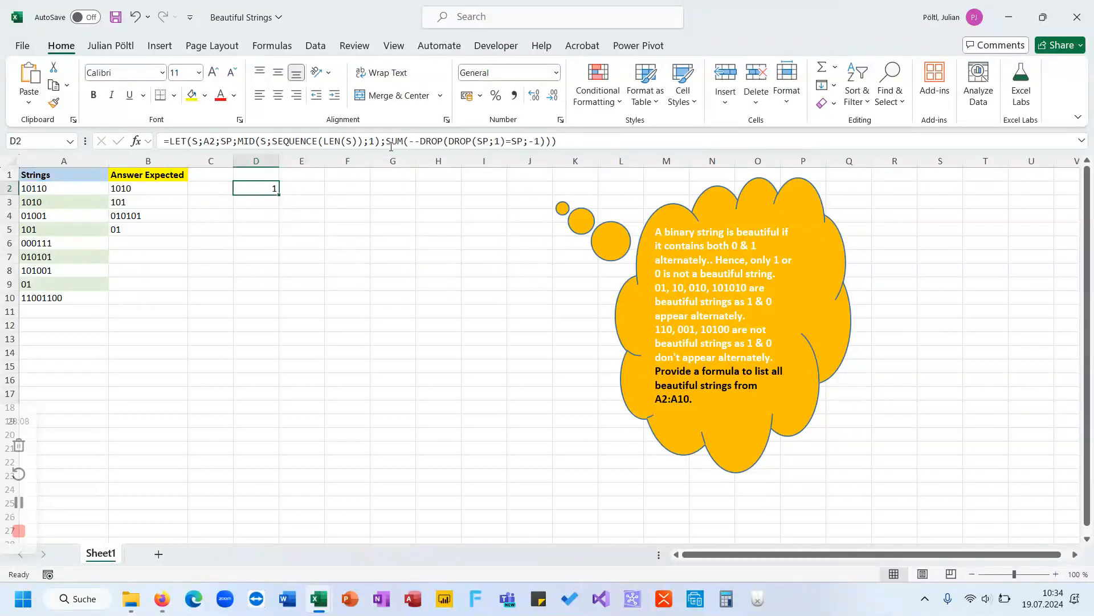
{"action": "left_click", "coordinate": [387, 142]}
{"action": "type", "text": "if("}
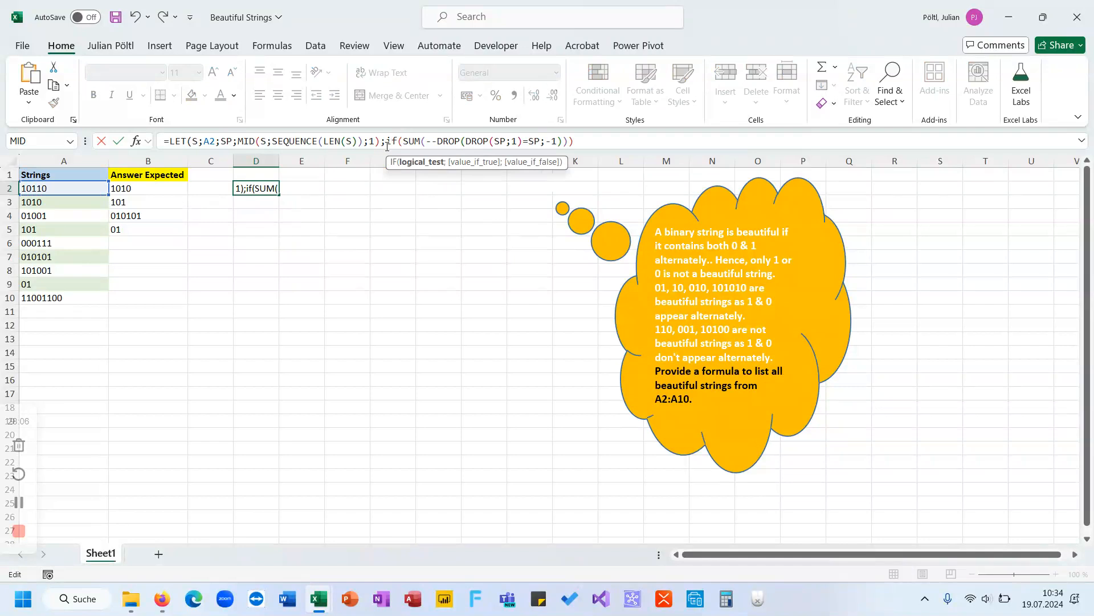
{"action": "key", "text": "BackSpace"}
{"action": "key", "text": "BackSpace"}
{"action": "key", "text": "BackSpace"}
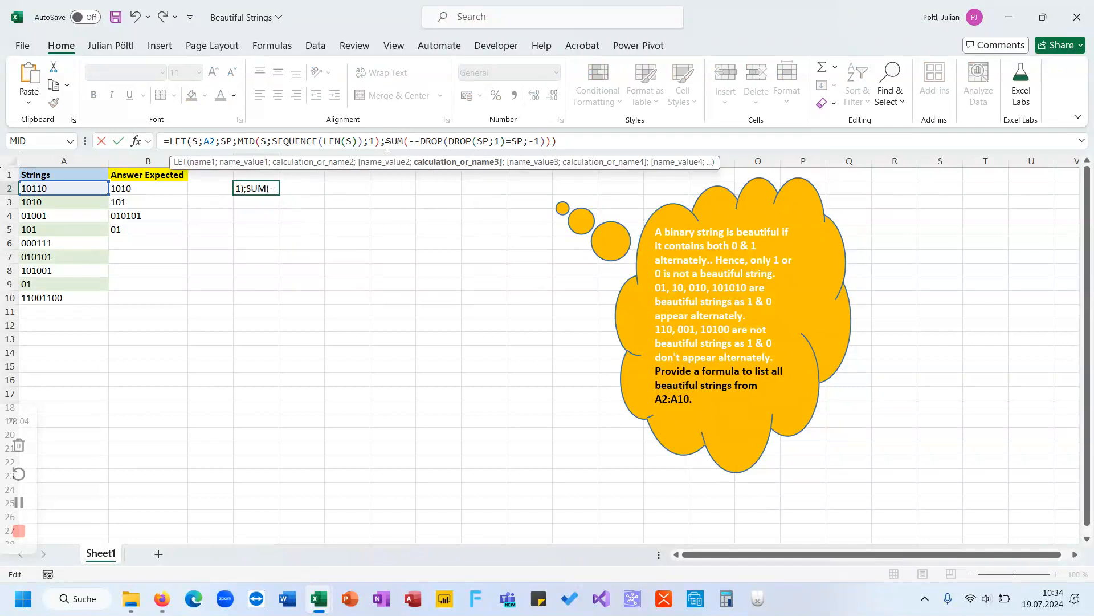
{"action": "type", "text": "Filter("}
{"action": "key", "text": "Escape"}
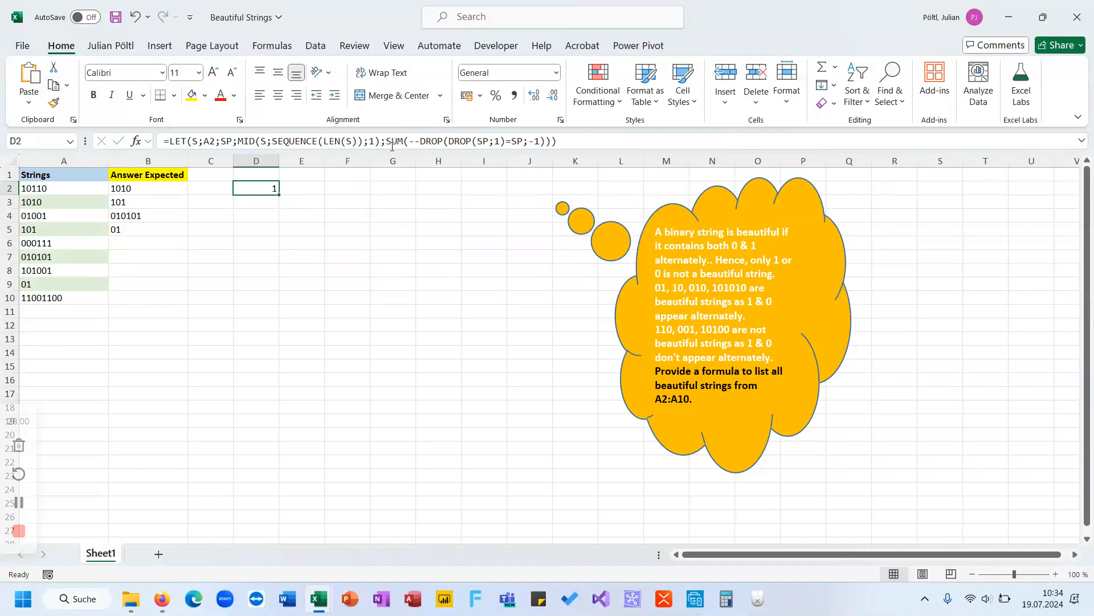
Step: Wrap the LET formula in D2 in a MAP over A2:A10 with LAMBDA parameter S
{"action": "left_click", "coordinate": [172, 142]}
{"action": "type", "text": "map("}
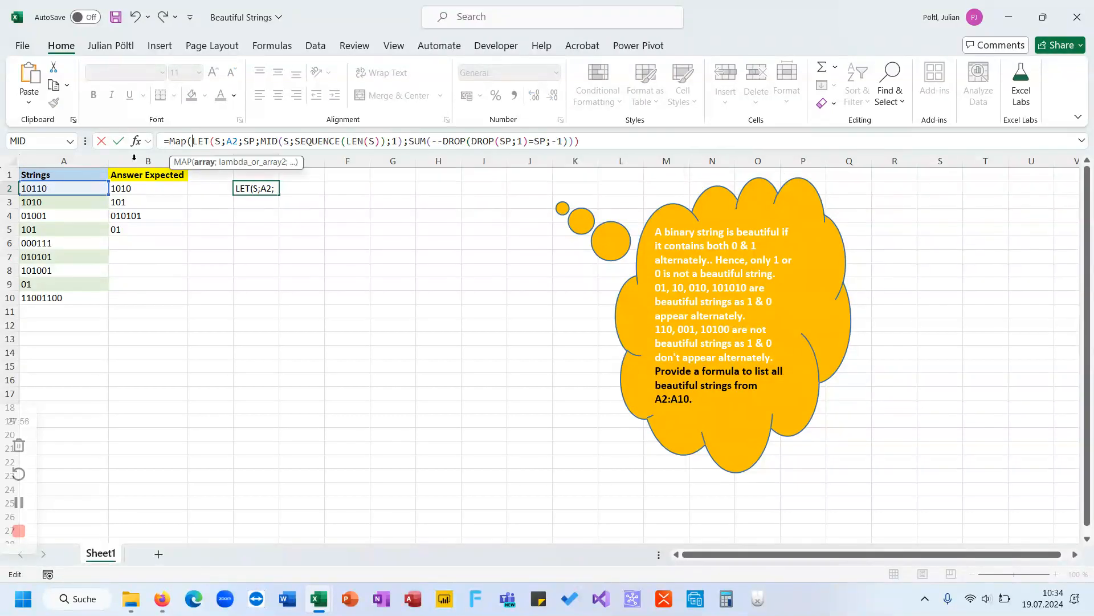
{"action": "left_click_drag", "start_coordinate": [90, 188], "coordinate": [77, 294]}
{"action": "type", "text": "M"}
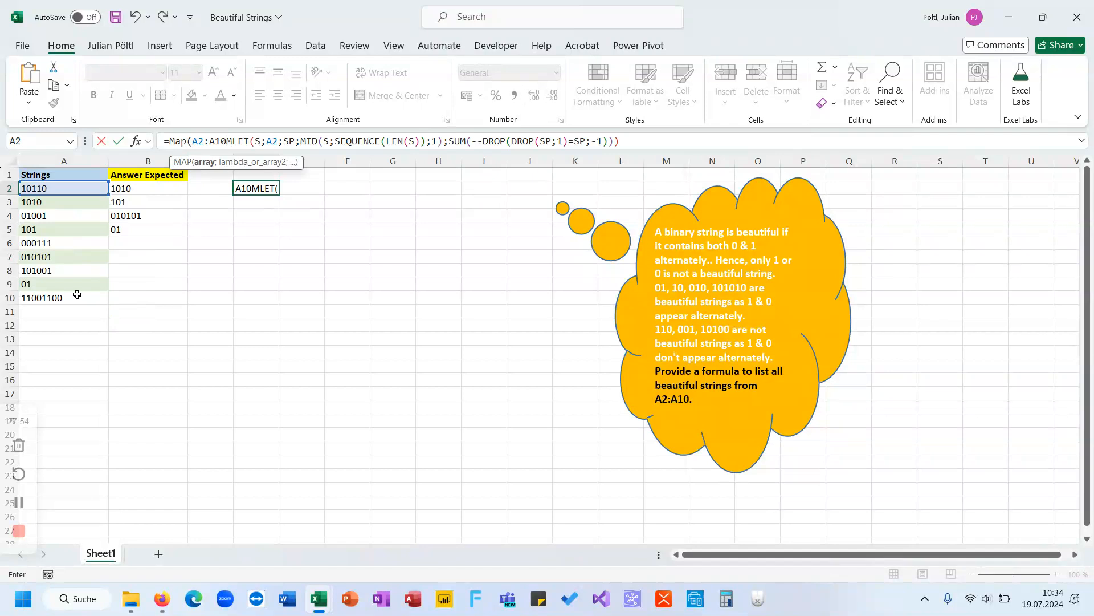
{"action": "key", "text": "BackSpace"}
{"action": "type", "text": ";LAMBDA(S;"}
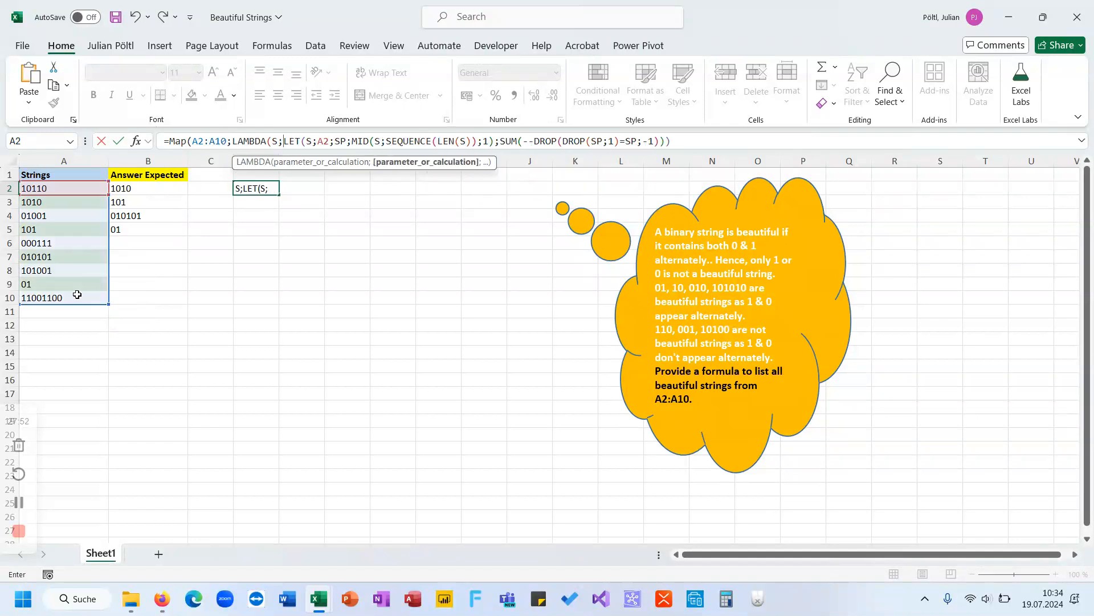
Step: Delete the S;A2; definition from the inner LET and commit the completed MAP formula for A2:A10
{"action": "left_click", "coordinate": [333, 142]}
{"action": "key", "text": "BackSpace"}
{"action": "key", "text": "BackSpace"}
{"action": "key", "text": "BackSpace"}
{"action": "key", "text": "BackSpace"}
{"action": "key", "text": "BackSpace"}
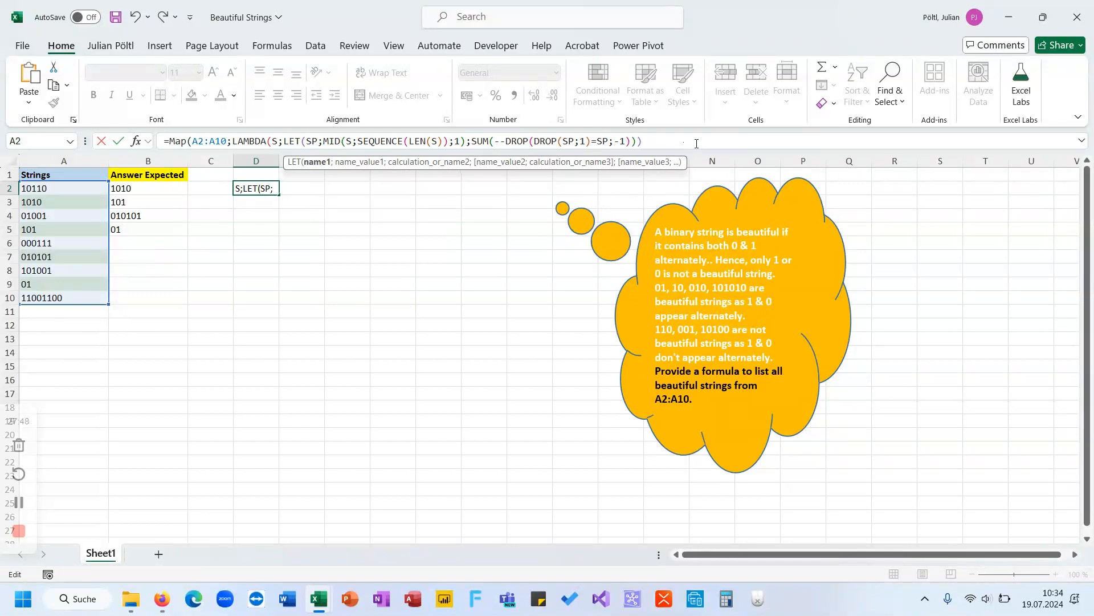
{"action": "left_click", "coordinate": [697, 143]}
{"action": "key", "text": "Return"}
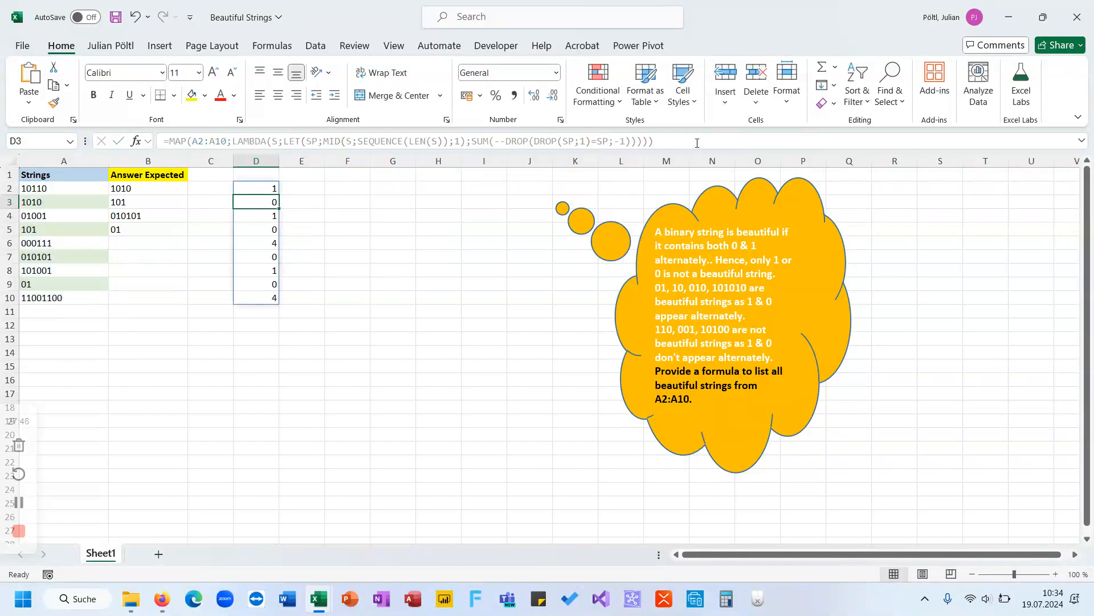
Step: Check the per-string repeat counts spilled in D2:D10, looking for the entries that identify alternating strings
{"action": "key", "text": "Up"}
{"action": "key", "text": "ctrl+Down"}
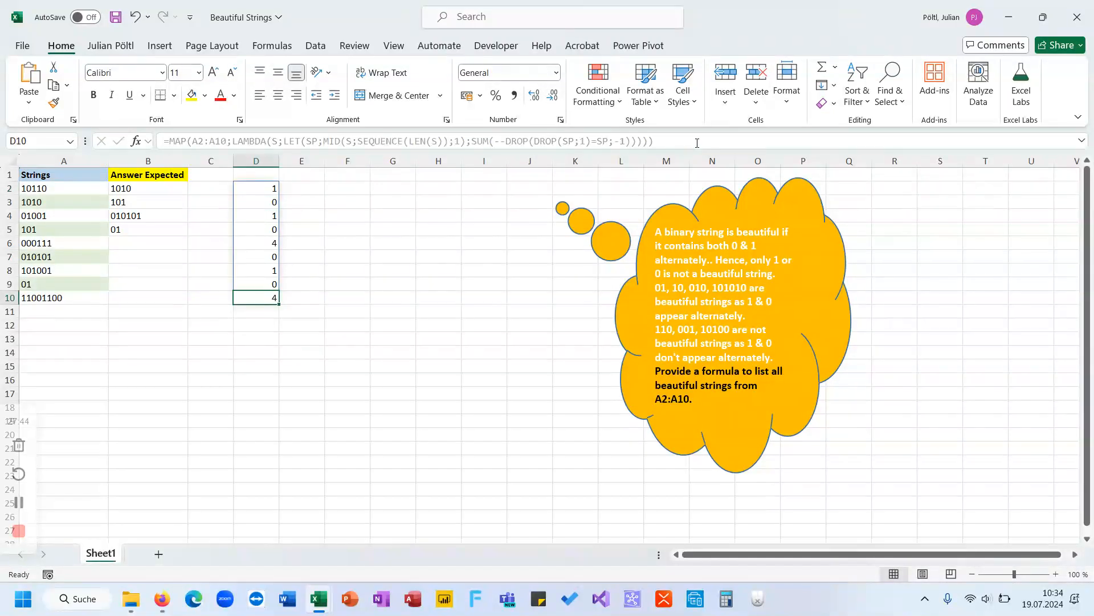
{"action": "left_click", "coordinate": [265, 281]}
{"action": "left_click", "coordinate": [253, 256]}
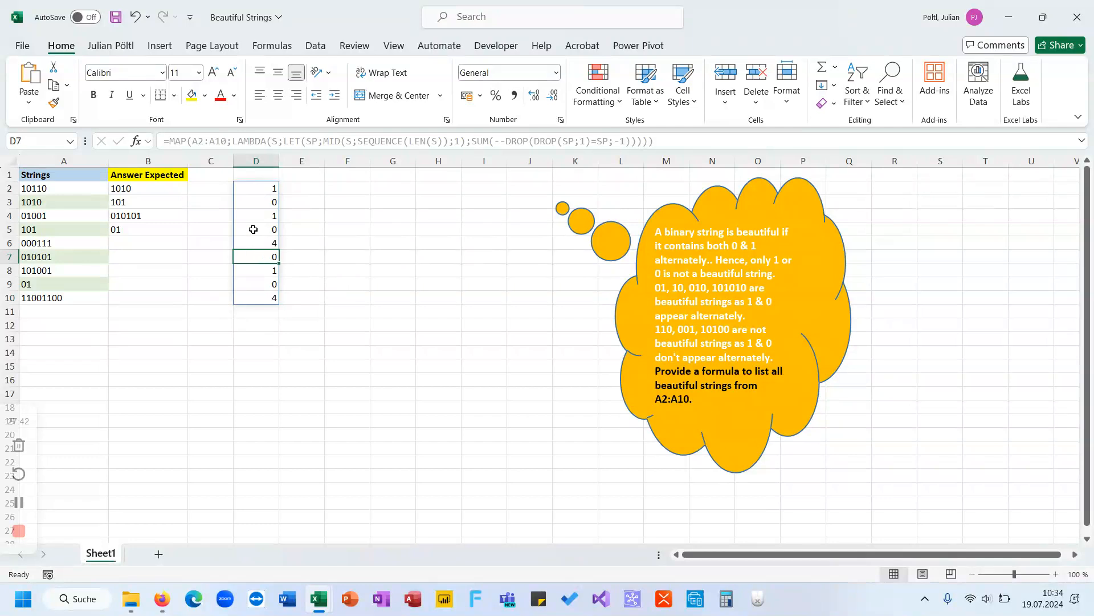
{"action": "left_click", "coordinate": [264, 200]}
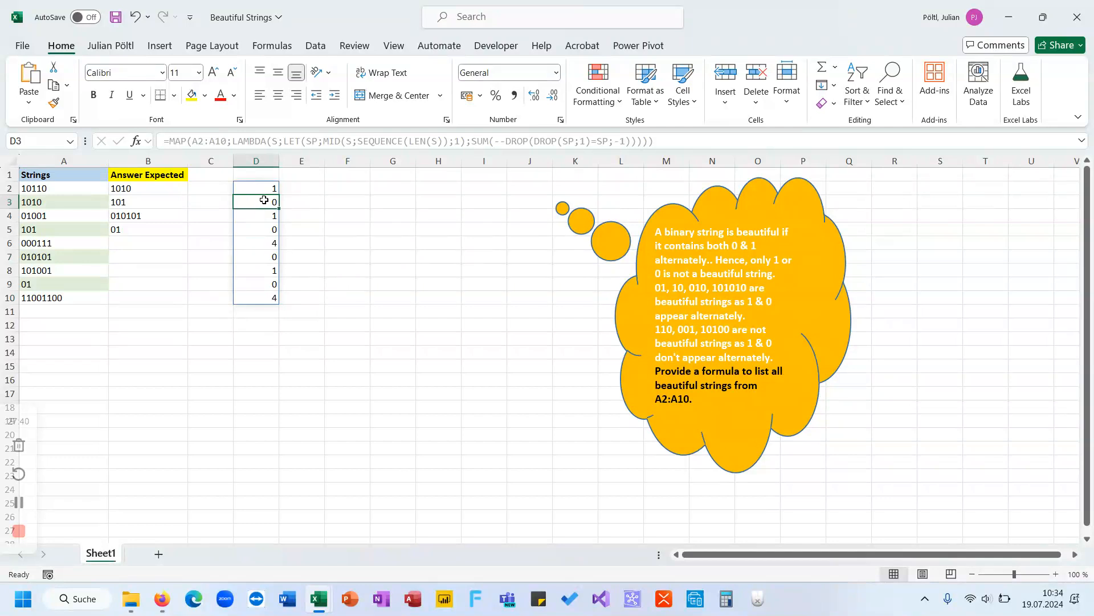
Step: Wrap the MAP formula in D2 in a FILTER with A2:A10 as the array and the MAP as the include argument
{"action": "left_click", "coordinate": [264, 188]}
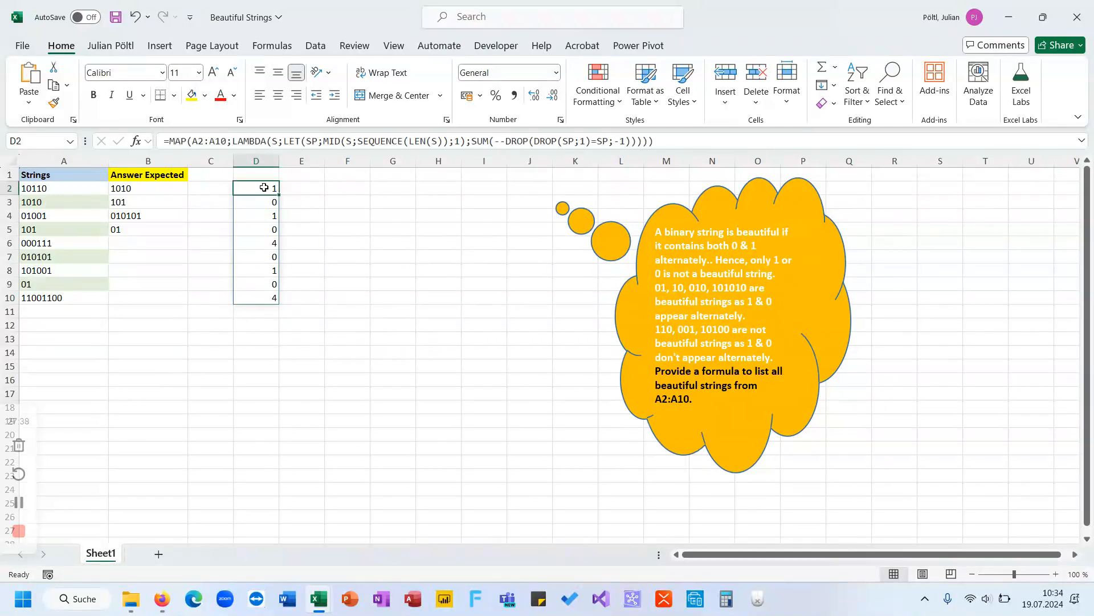
{"action": "left_click", "coordinate": [172, 141]}
{"action": "type", "text": "FILTER("}
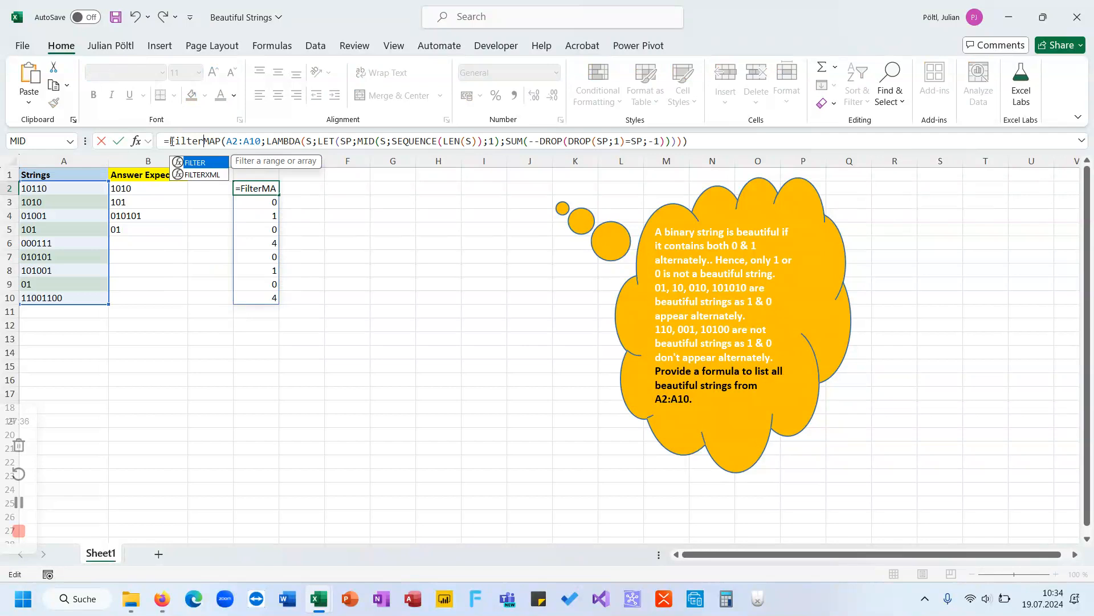
{"action": "left_click", "coordinate": [100, 189]}
{"action": "key", "text": "ctrl+shift+Down"}
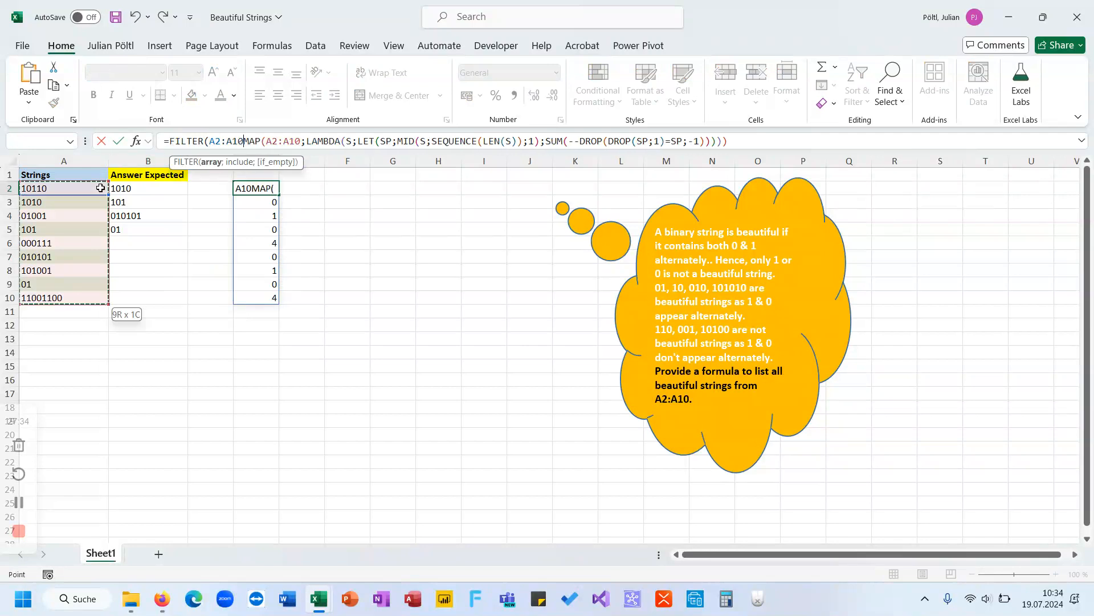
{"action": "type", "text": ";"}
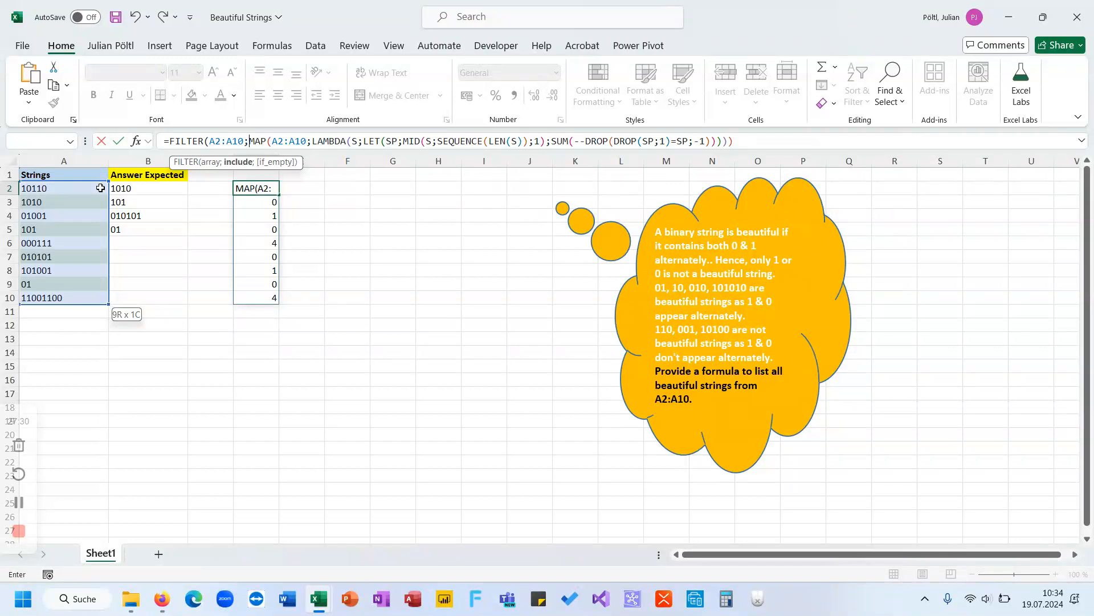
Step: Complete the FILTER condition by comparing the MAP result with =0, close the function and commit the formula
{"action": "left_click", "coordinate": [762, 140]}
{"action": "type", "text": "=0)"}
{"action": "key", "text": "Return"}
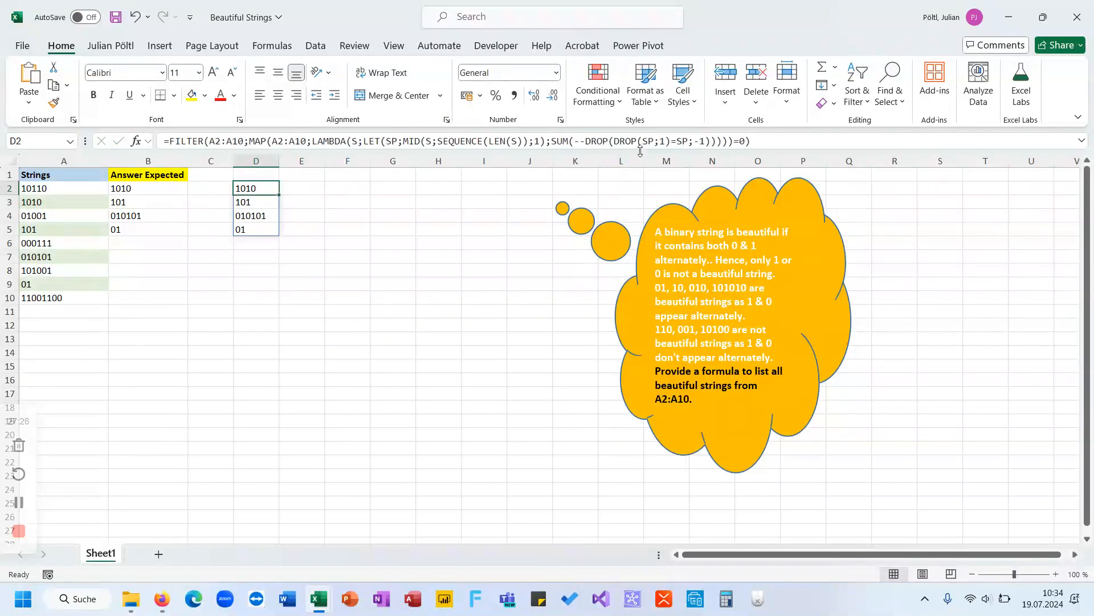
Step: Compare the expected answers in column B with the D2 results and examine the SUM(--DROP(DROP(SP;1)=SP;-1)) part without changing it
{"action": "left_click_drag", "start_coordinate": [141, 188], "coordinate": [141, 237]}
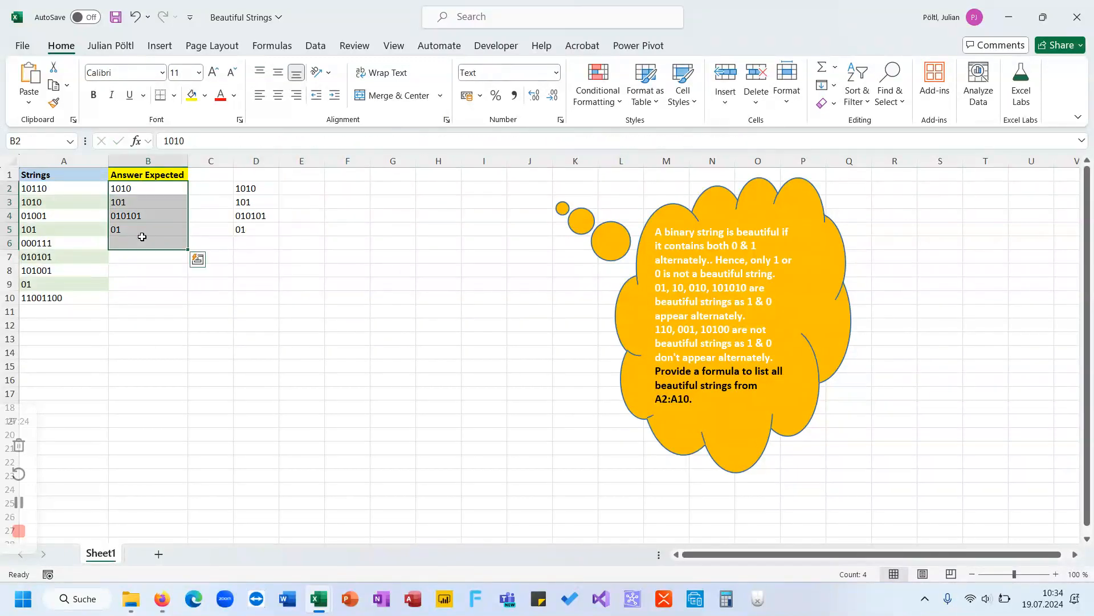
{"action": "left_click", "coordinate": [245, 187]}
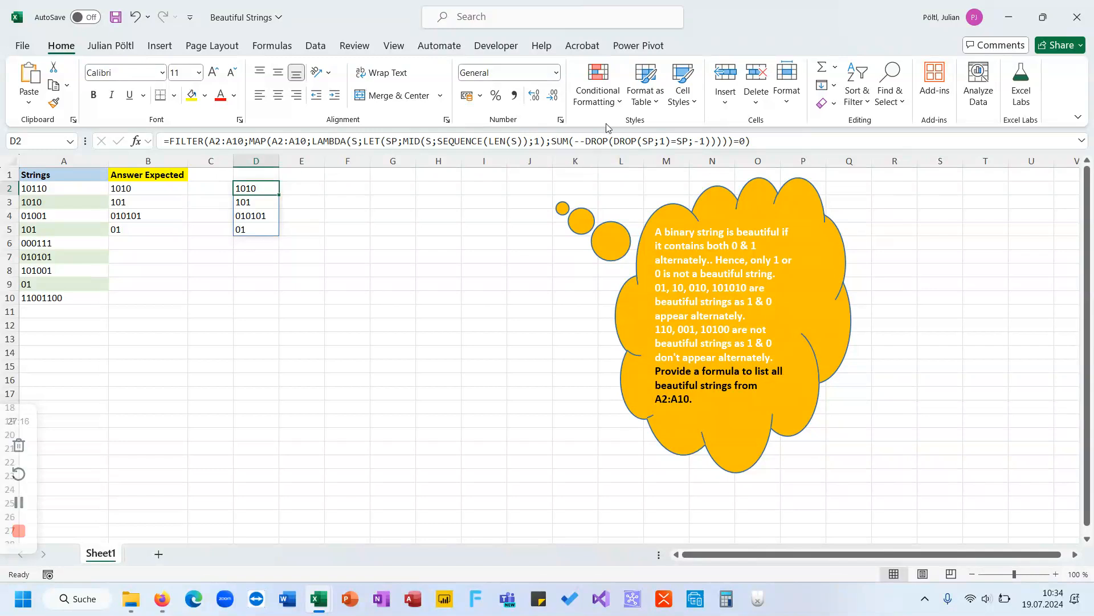
{"action": "left_click_drag", "start_coordinate": [552, 143], "coordinate": [716, 150]}
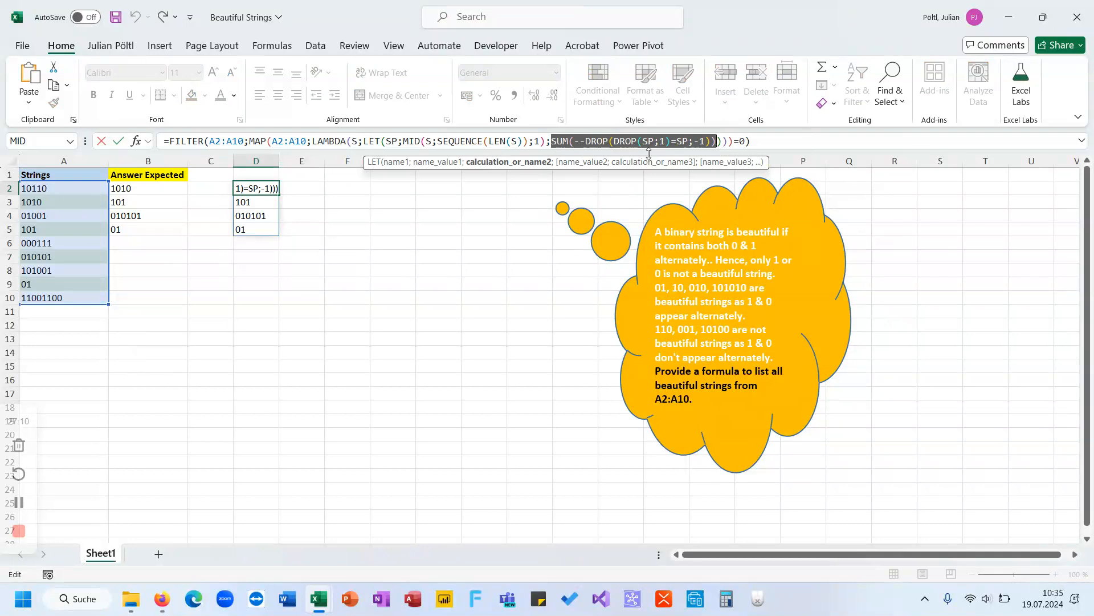
{"action": "key", "text": "Escape"}
Step: Enter the digits 1, 0, 1, 1, 0 one per cell in F2:F6 as an illustration
{"action": "left_click", "coordinate": [350, 189]}
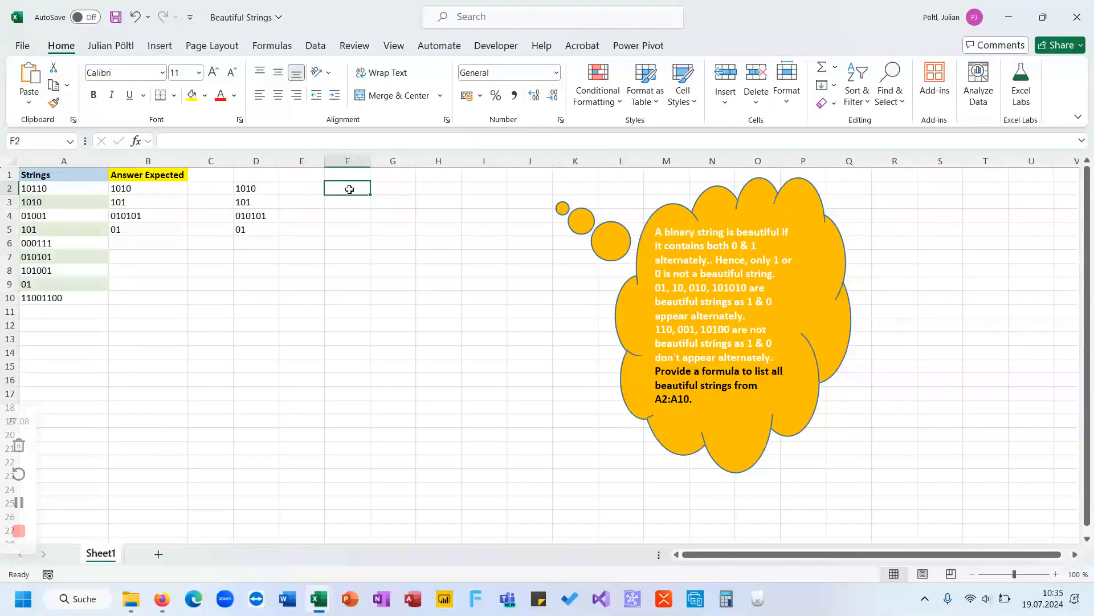
{"action": "type", "text": "10"}
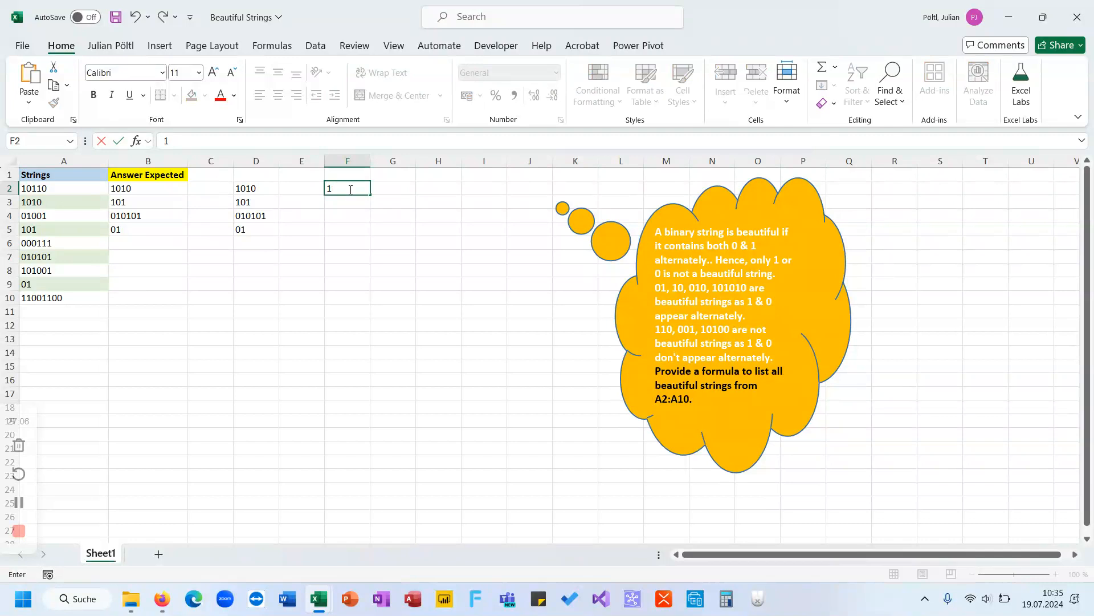
{"action": "key", "text": "Return"}
{"action": "type", "text": "0"}
{"action": "key", "text": "Return"}
{"action": "type", "text": "1"}
{"action": "key", "text": "Return"}
{"action": "type", "text": "1"}
{"action": "key", "text": "Return"}
{"action": "type", "text": "0"}
{"action": "key", "text": "Return"}
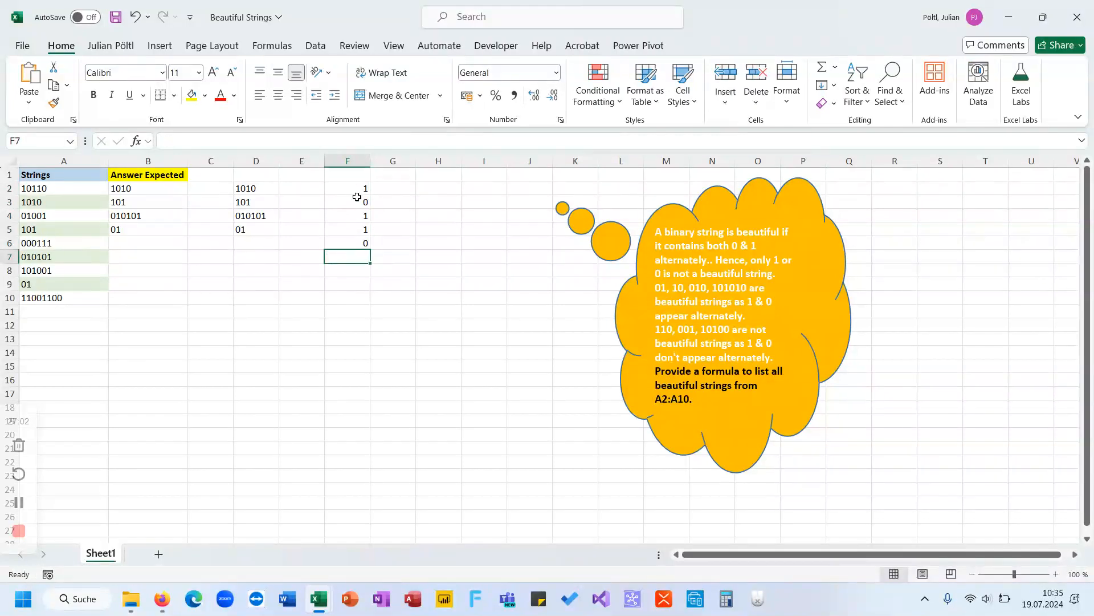
Step: Copy F2:F6 to column G starting at G1, one row higher, and clear the extra value in G1
{"action": "left_click", "coordinate": [354, 192]}
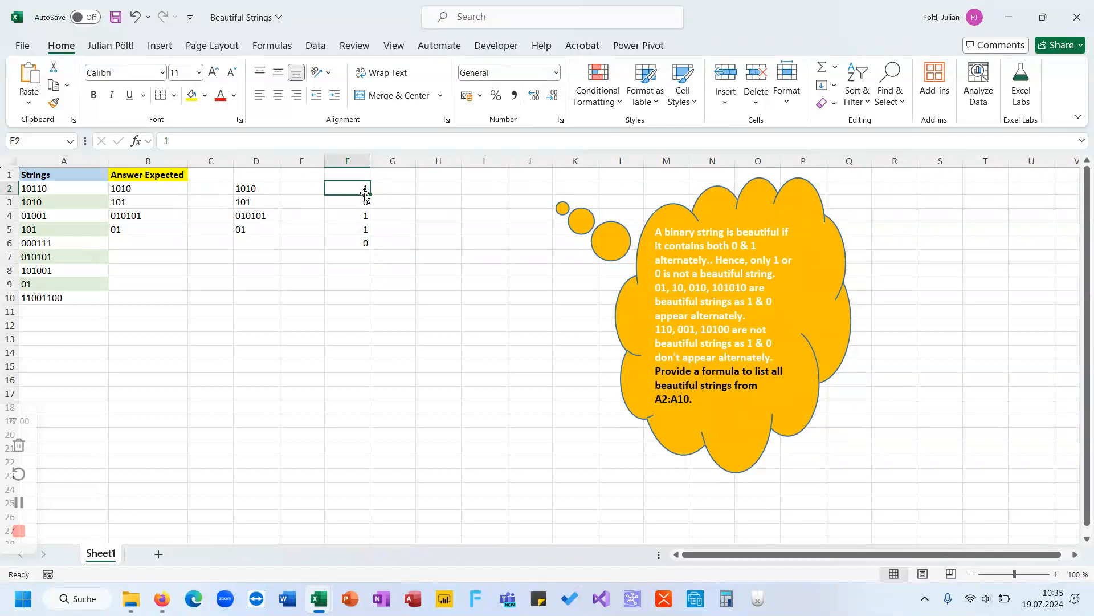
{"action": "left_click_drag", "start_coordinate": [355, 193], "coordinate": [363, 248]}
{"action": "key", "text": "ctrl+c"}
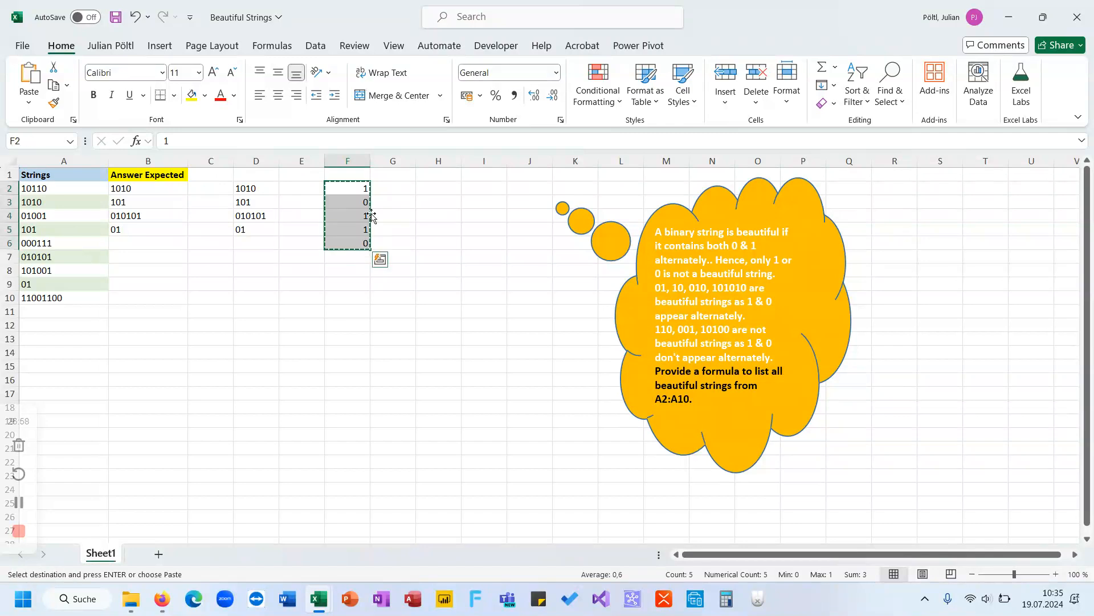
{"action": "left_click", "coordinate": [388, 174]}
{"action": "key", "text": "ctrl+v"}
{"action": "left_click", "coordinate": [388, 174]}
{"action": "key", "text": "Delete"}
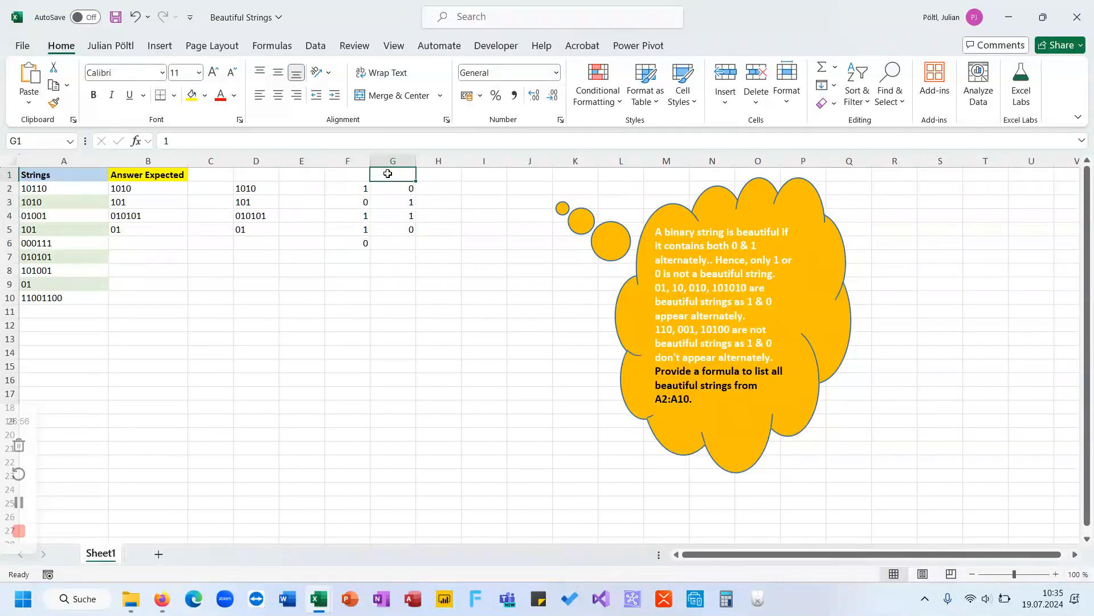
Step: Fill the matching pair F4:G4 yellow and clear the unpaired digit in F6 to illustrate the row comparison
{"action": "left_click_drag", "start_coordinate": [365, 188], "coordinate": [408, 228]}
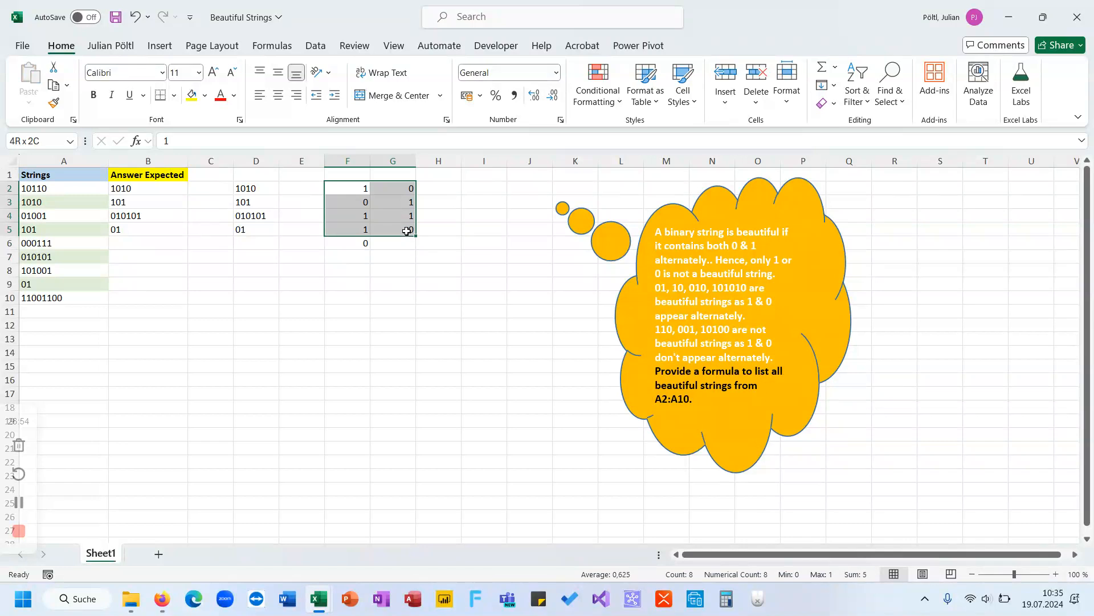
{"action": "left_click_drag", "start_coordinate": [351, 200], "coordinate": [393, 215]}
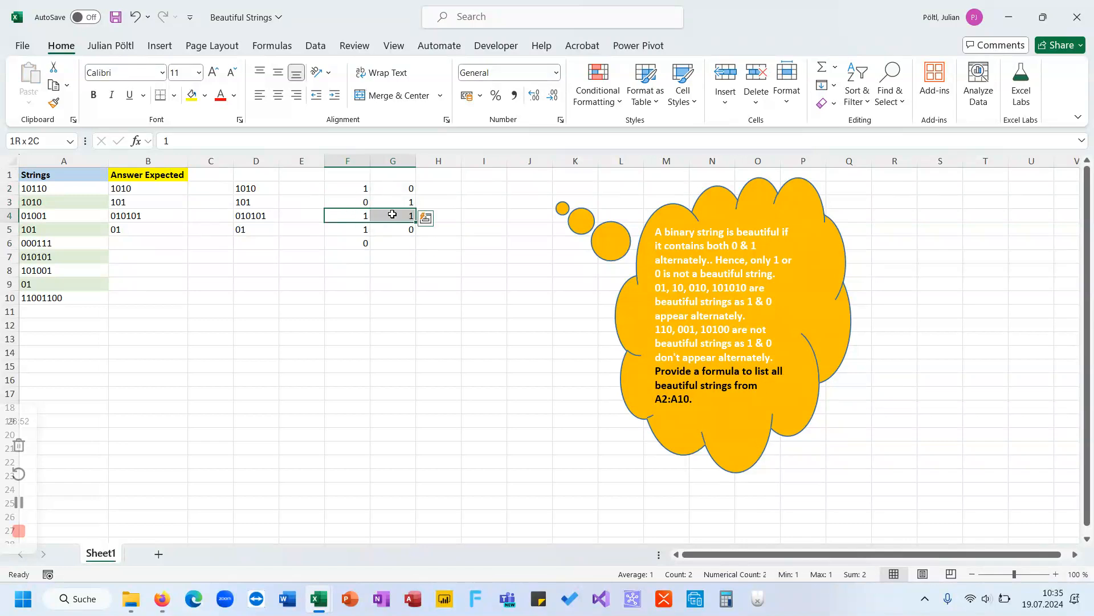
{"action": "left_click", "coordinate": [192, 95]}
{"action": "left_click", "coordinate": [356, 243]}
{"action": "key", "text": "Delete"}
{"action": "left_click_drag", "start_coordinate": [367, 217], "coordinate": [387, 217]}
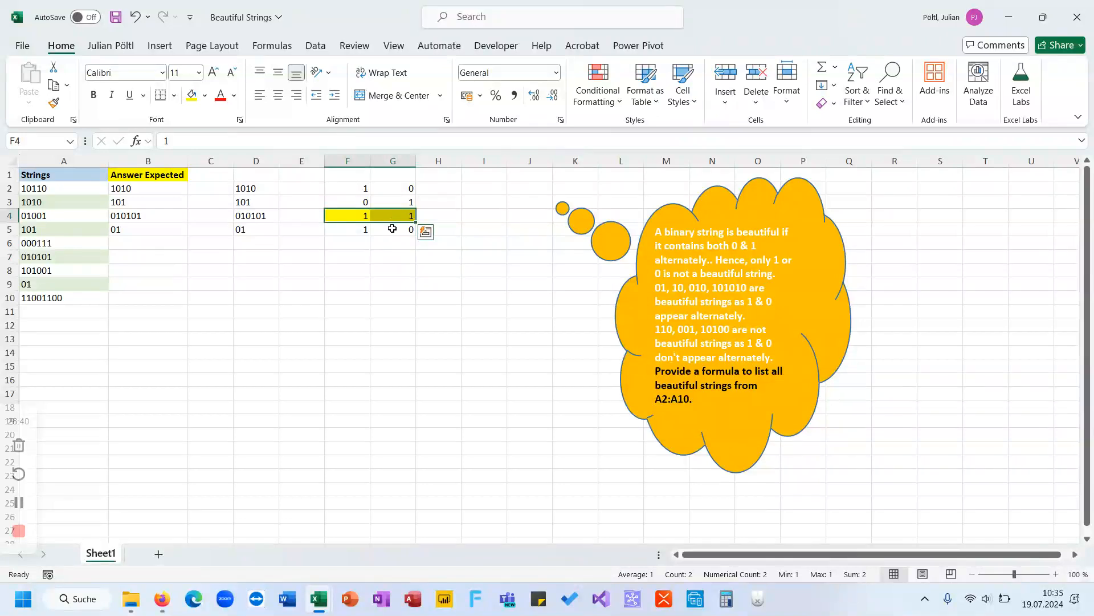
{"action": "left_click_drag", "start_coordinate": [395, 233], "coordinate": [362, 187]}
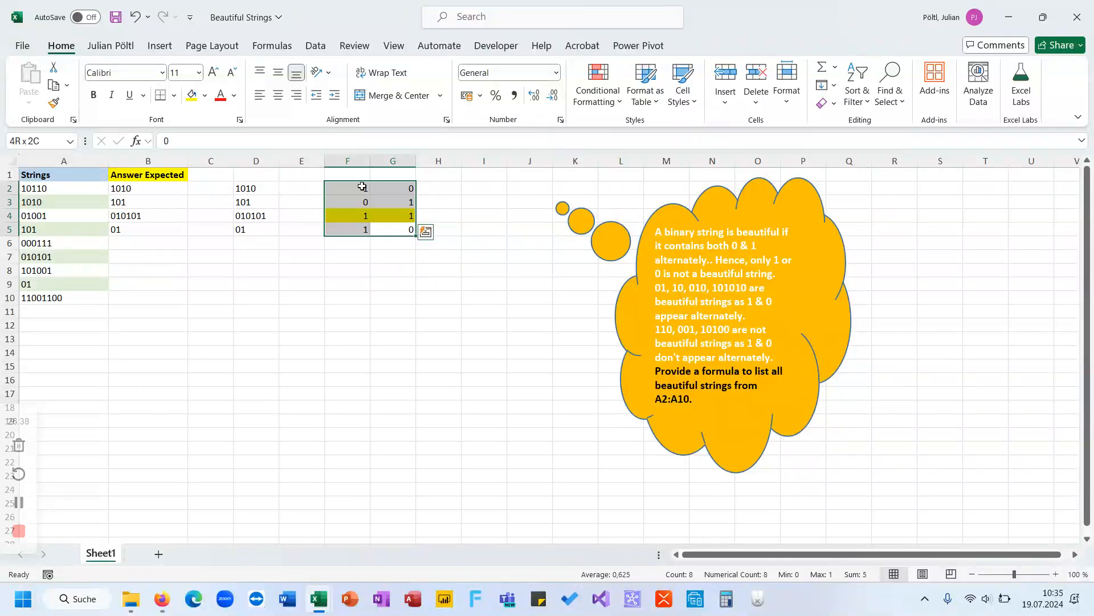
Step: Undo the clearing of F6, the yellow fill on F4:G4 and the clearing of G1
{"action": "key", "text": "ctrl+z"}
{"action": "key", "text": "ctrl+z"}
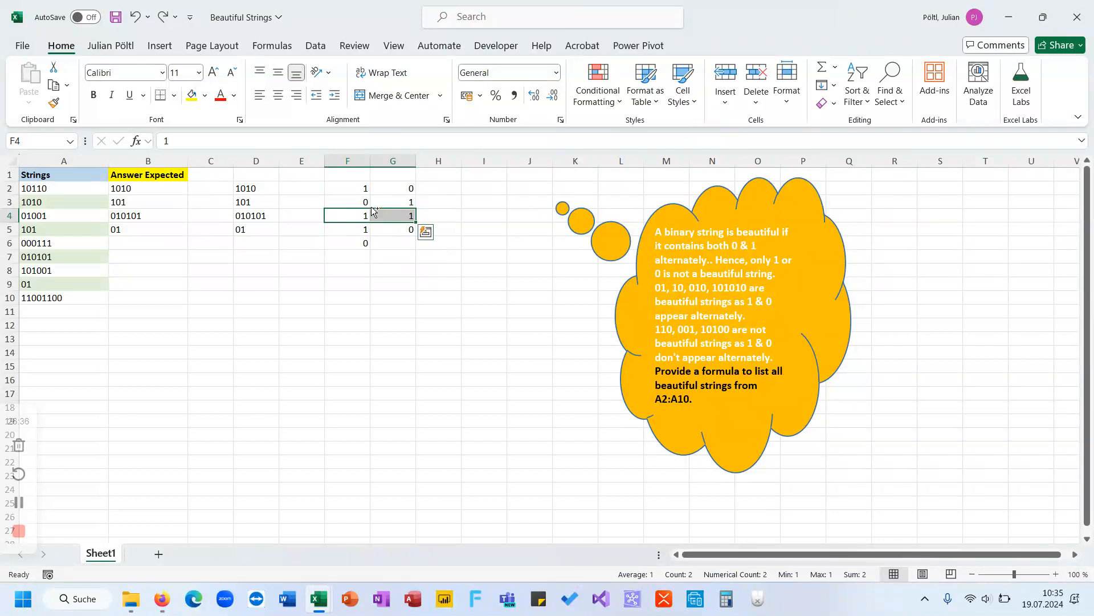
{"action": "key", "text": "ctrl+z"}
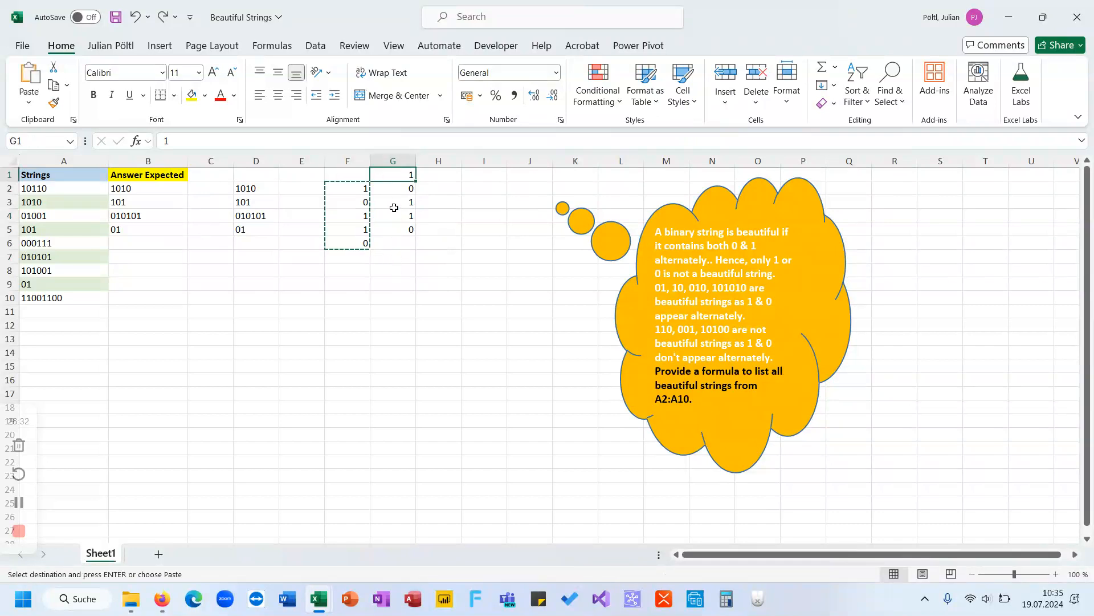
Step: Clear the unpaired values again in G1 and F6, leaving only the paired digits in F2:G5
{"action": "key", "text": "Delete"}
{"action": "left_click", "coordinate": [356, 243]}
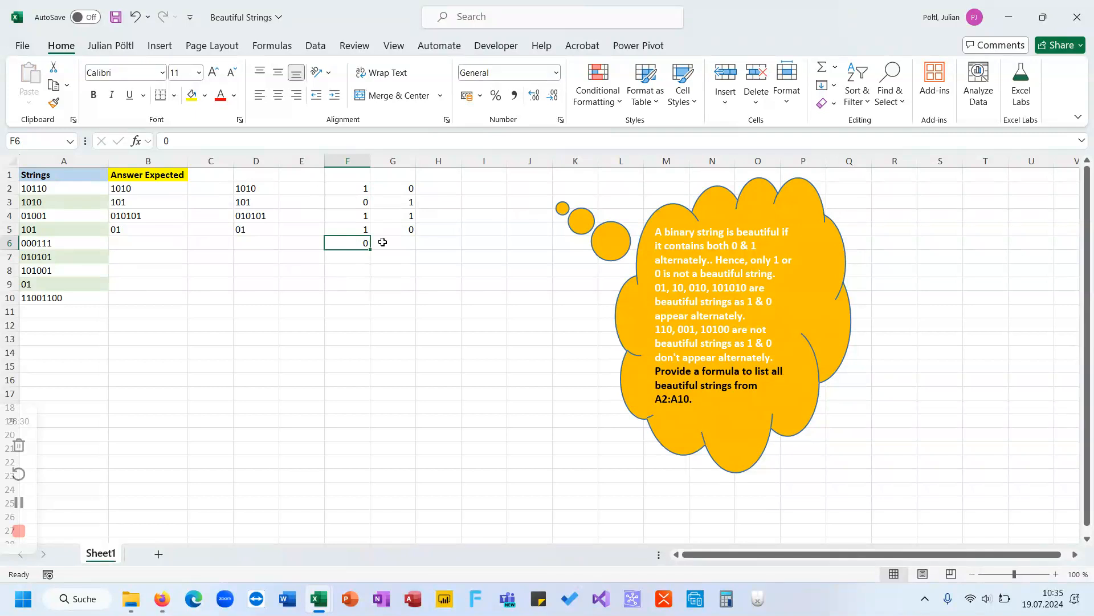
{"action": "left_click", "coordinate": [381, 242]}
{"action": "key", "text": "Delete"}
{"action": "key", "text": "BackSpace"}
{"action": "key", "text": "Escape"}
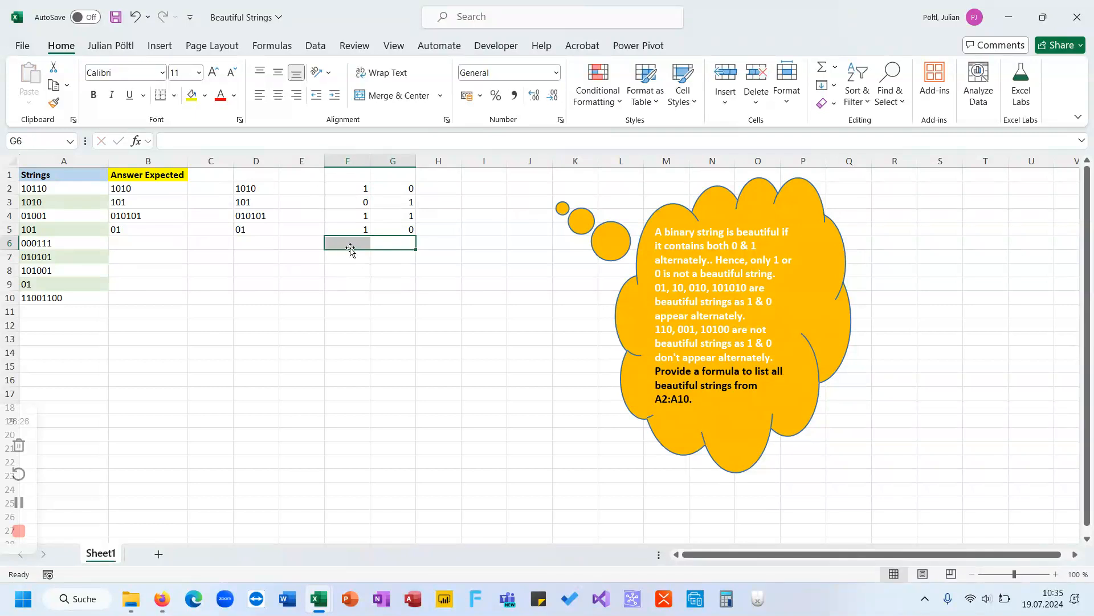
Step: Delete the illustrative digits in F2:G5 and select an empty cell outside the range
{"action": "mouse_move", "coordinate": [359, 187]}
{"action": "left_mouse_down"}
{"action": "mouse_move", "coordinate": [382, 224]}
{"action": "mouse_move", "coordinate": [363, 192]}
{"action": "left_mouse_up"}
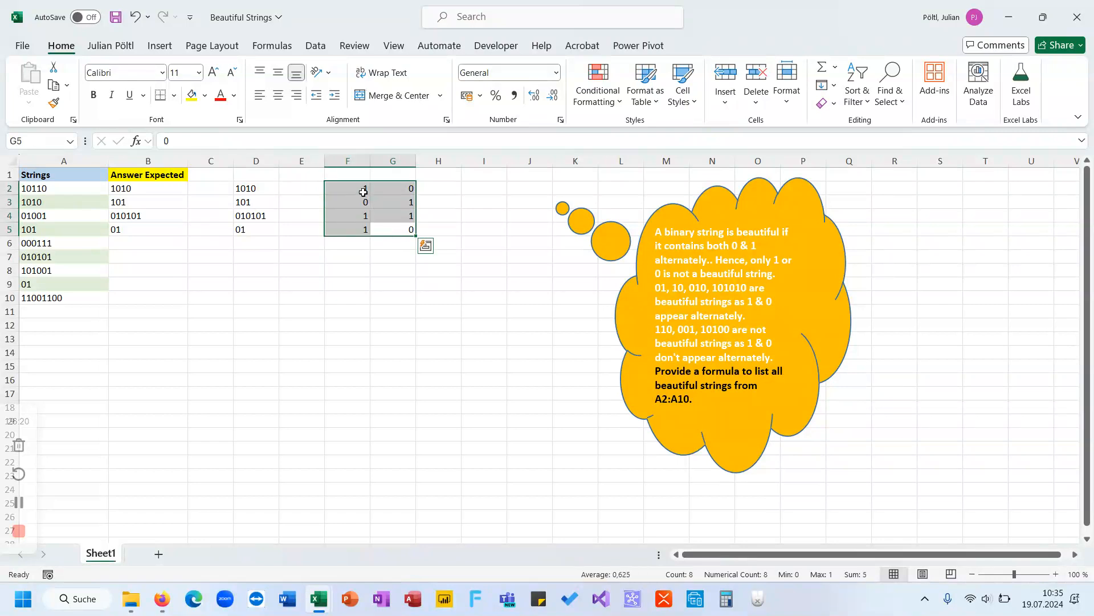
{"action": "key", "text": "Delete"}
{"action": "left_click", "coordinate": [290, 284]}
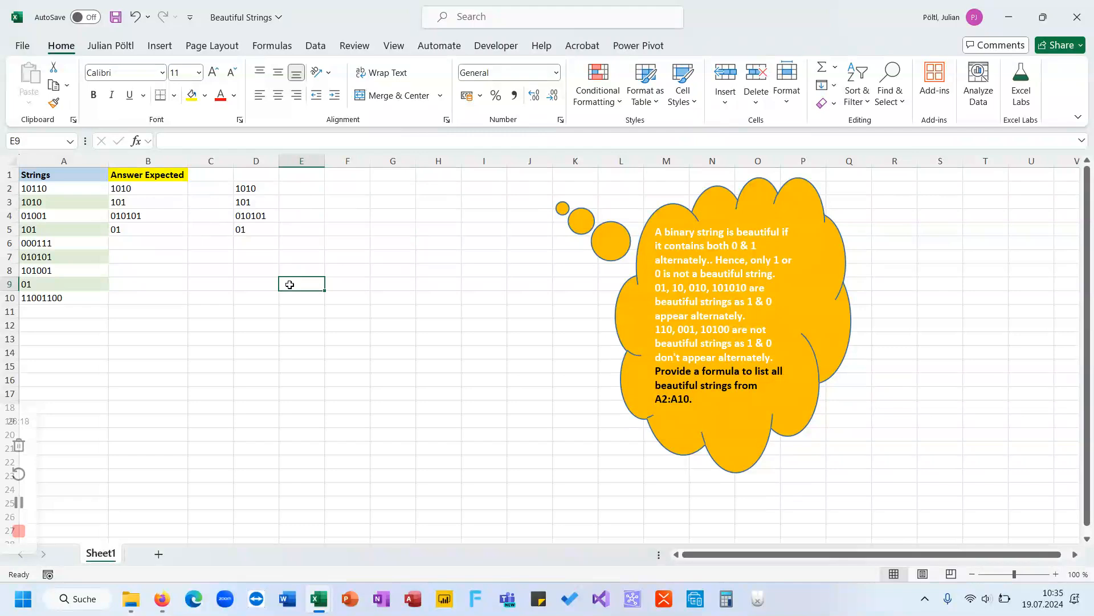